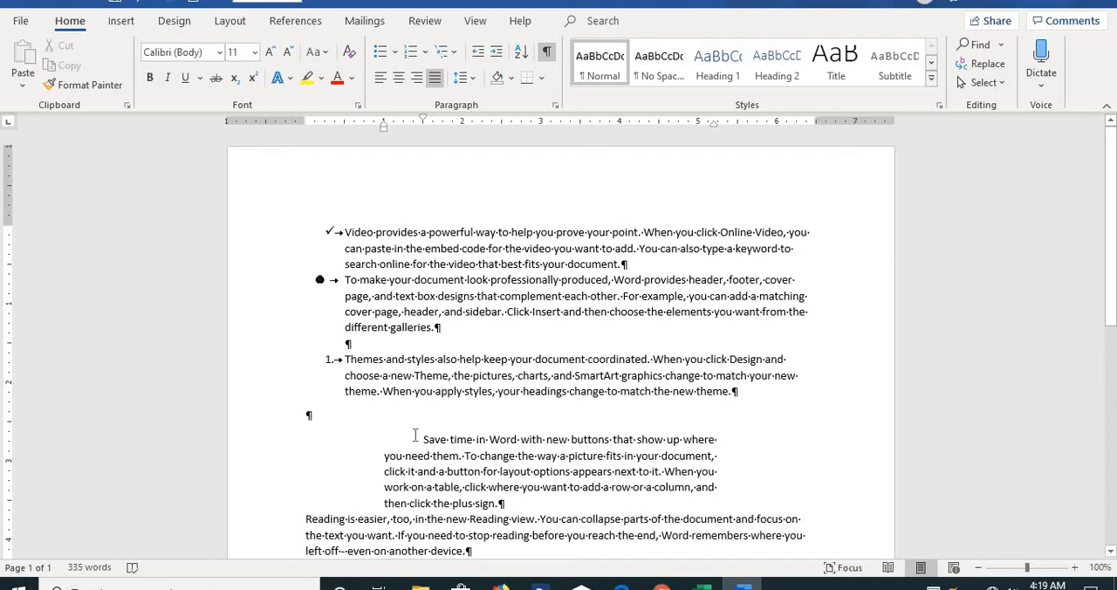
Select the indented 'Save time in Word' paragraph and add an outside border around it.
left_click_drag(414, 435, 564, 503)
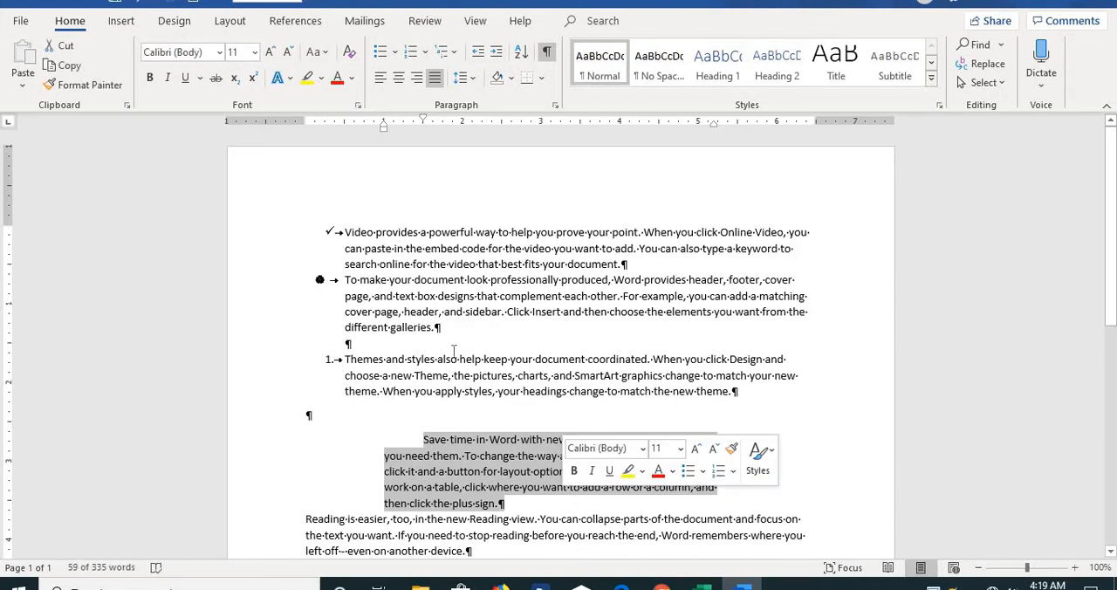
left_click(539, 80)
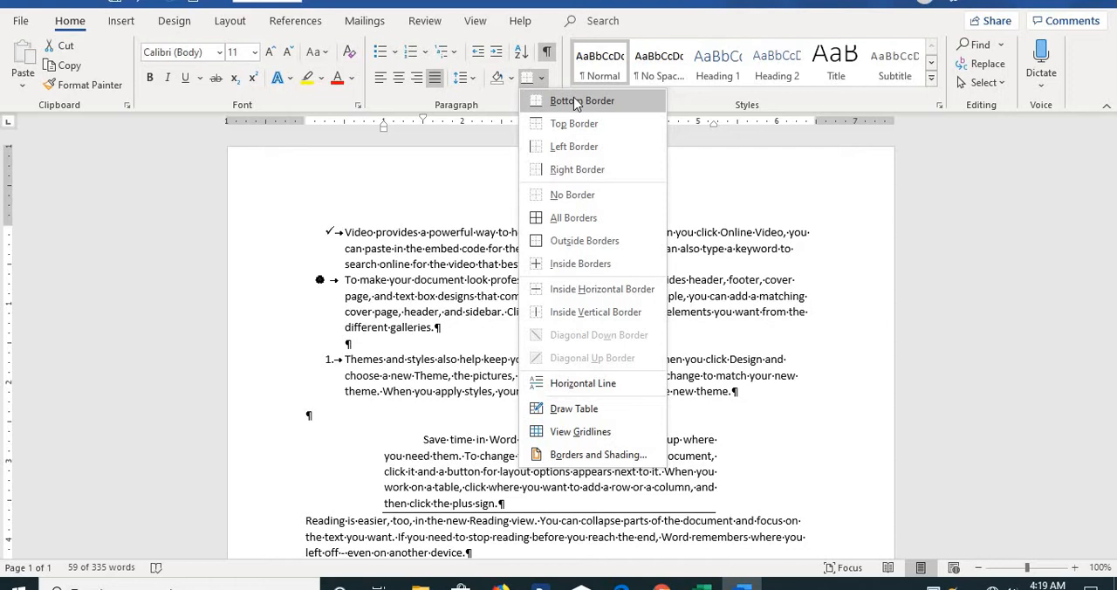
left_click(576, 247)
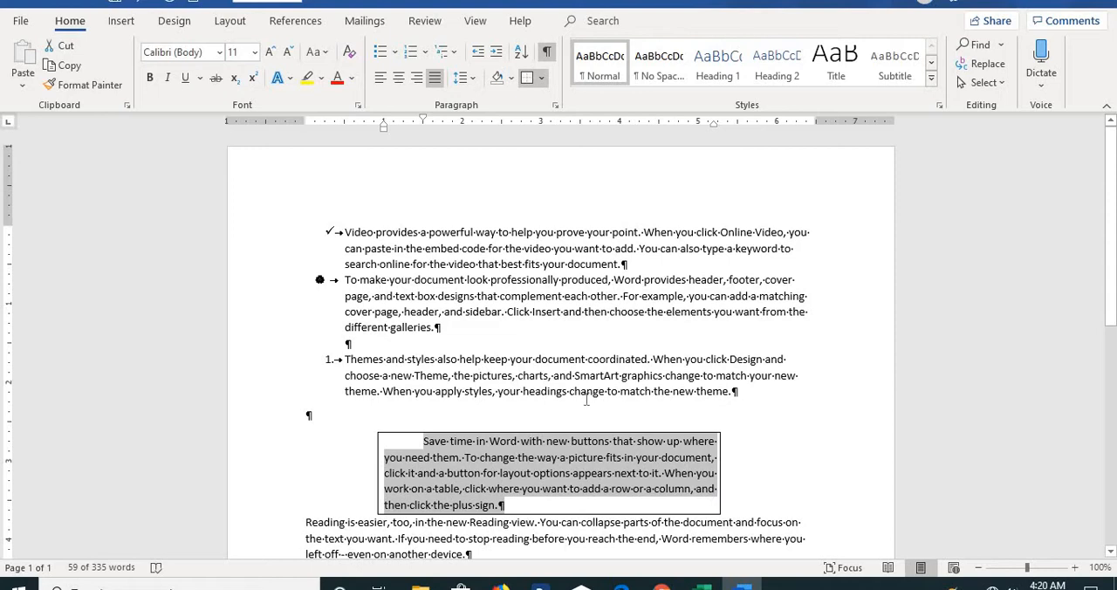
Shade the bordered paragraph with Orange, Accent 2, Lighter 60%.
left_click(510, 78)
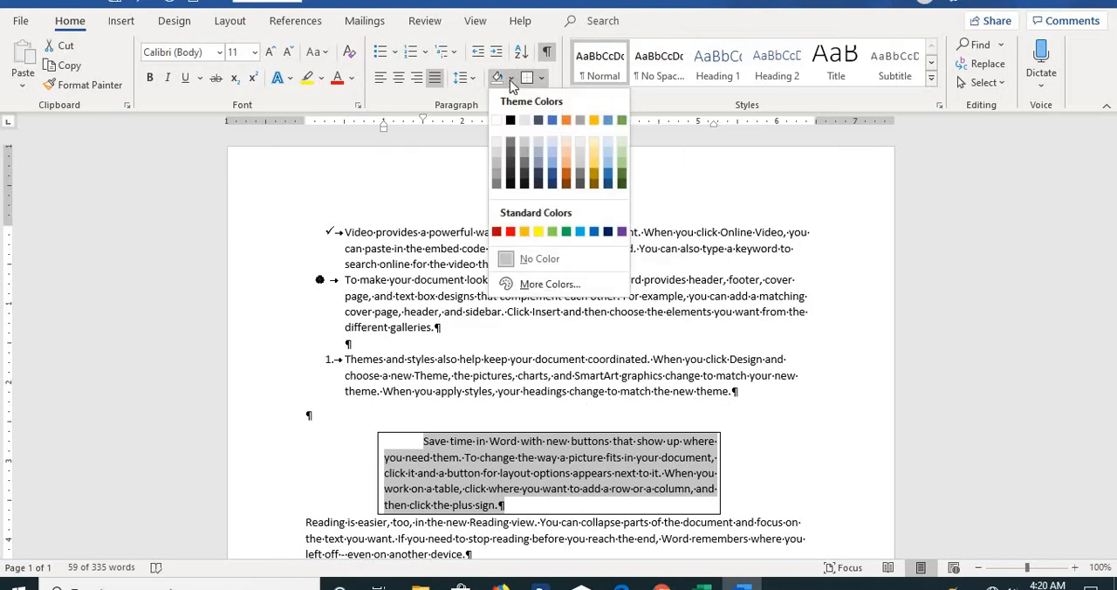
left_click(568, 161)
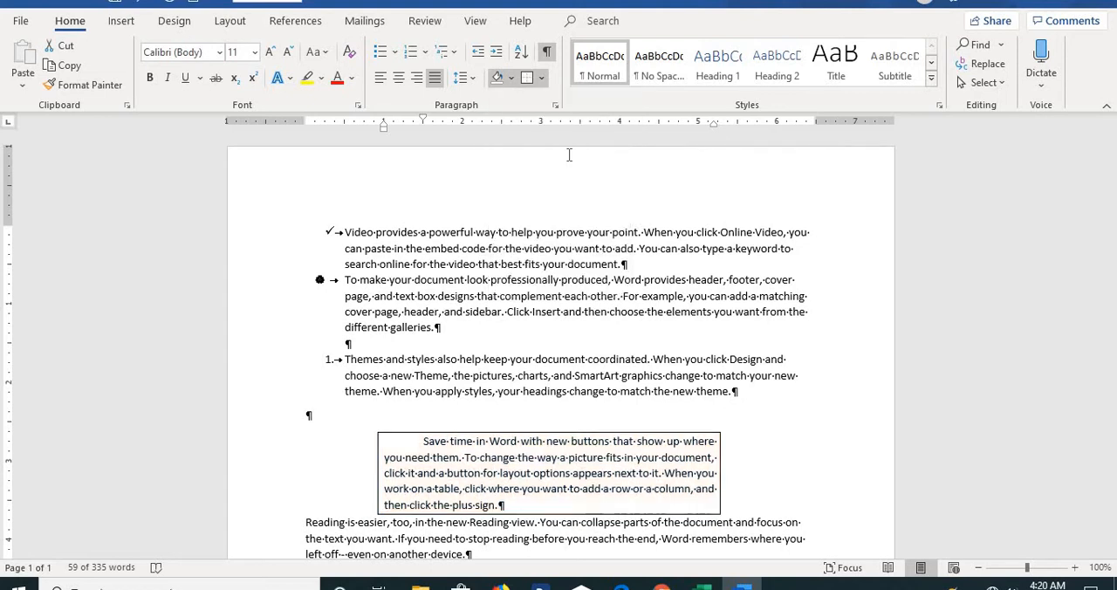
left_click(747, 505)
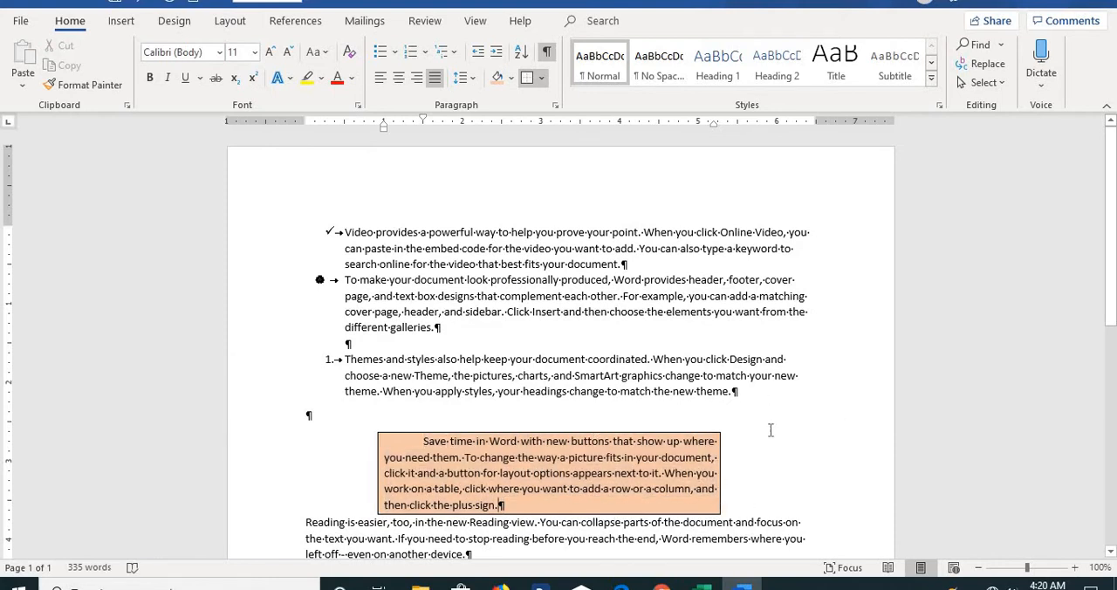
Select the 'Video provides a powerful way' paragraph below and pick a dash-dot border style in Borders and Shading.
left_click(1111, 554)
left_click(1110, 554)
left_click(1111, 554)
left_click(1110, 554)
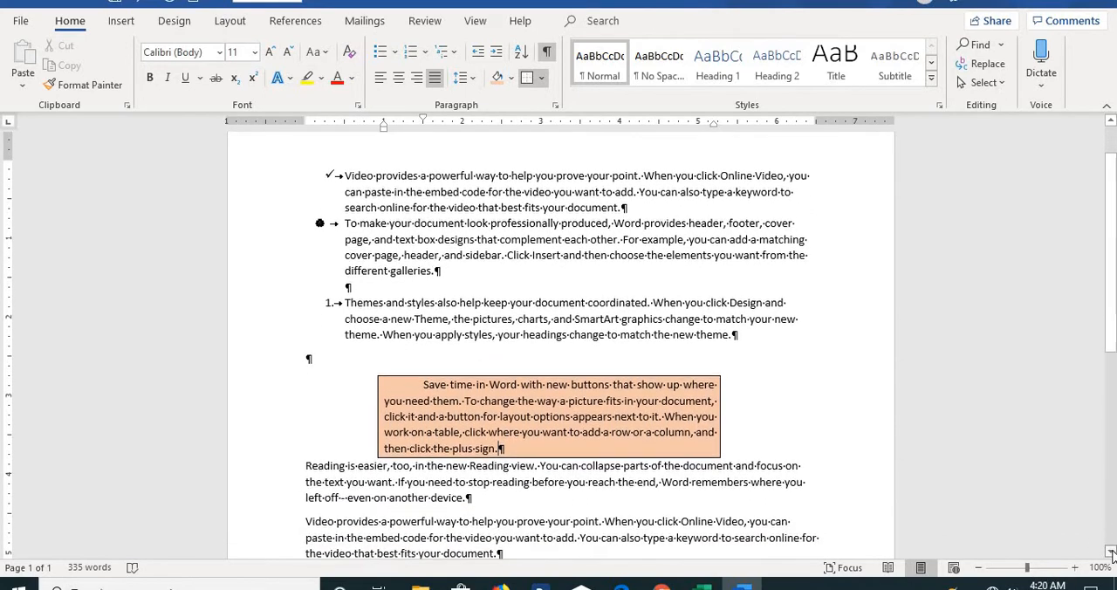
left_click(1111, 555)
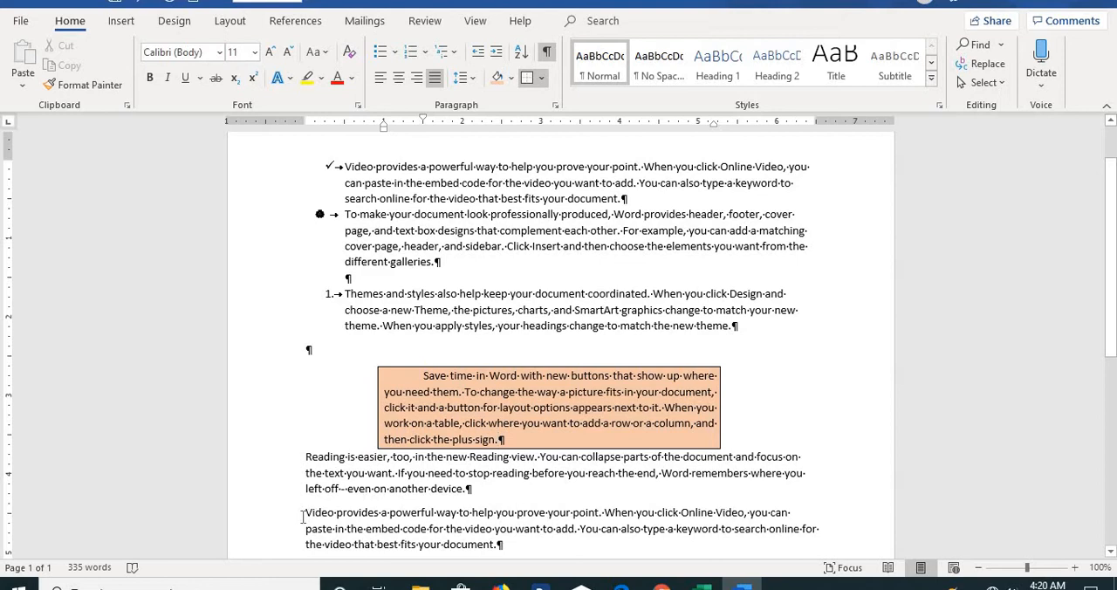
left_click_drag(303, 517, 503, 548)
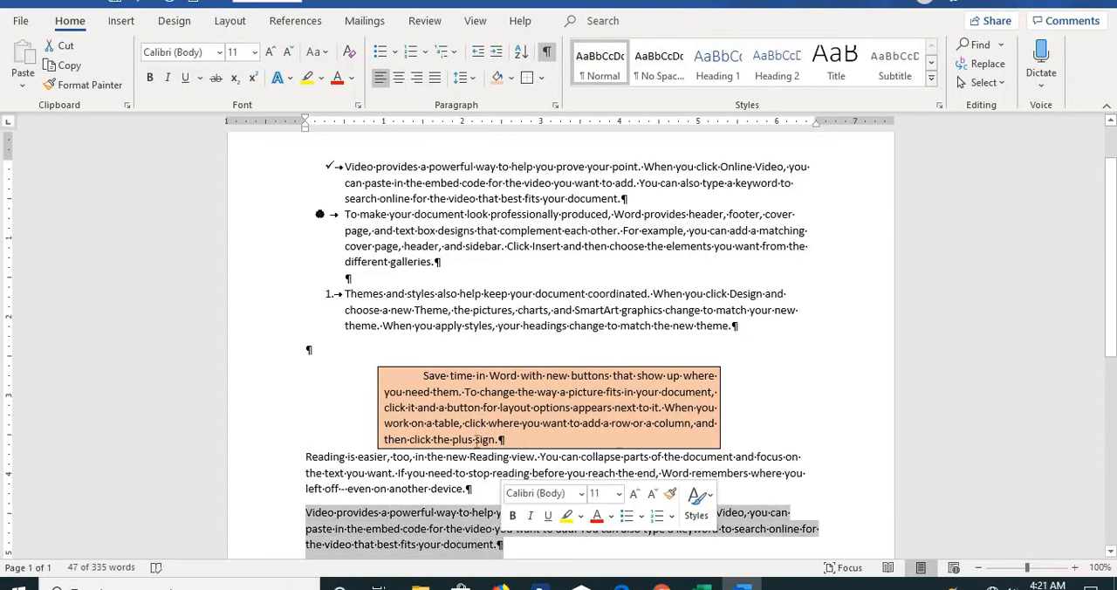
left_click(542, 78)
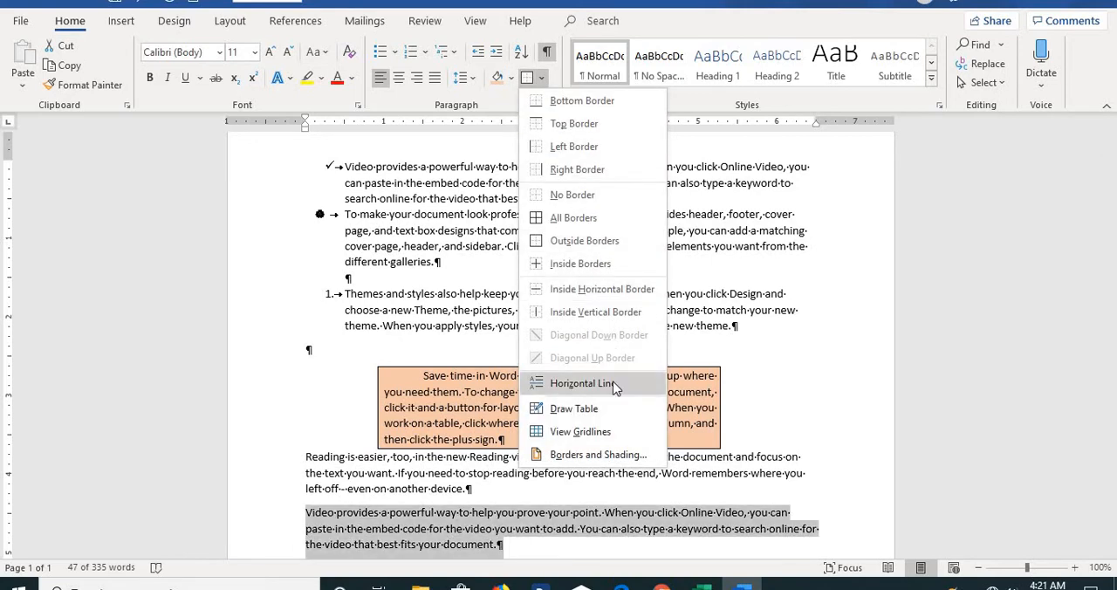
left_click(602, 455)
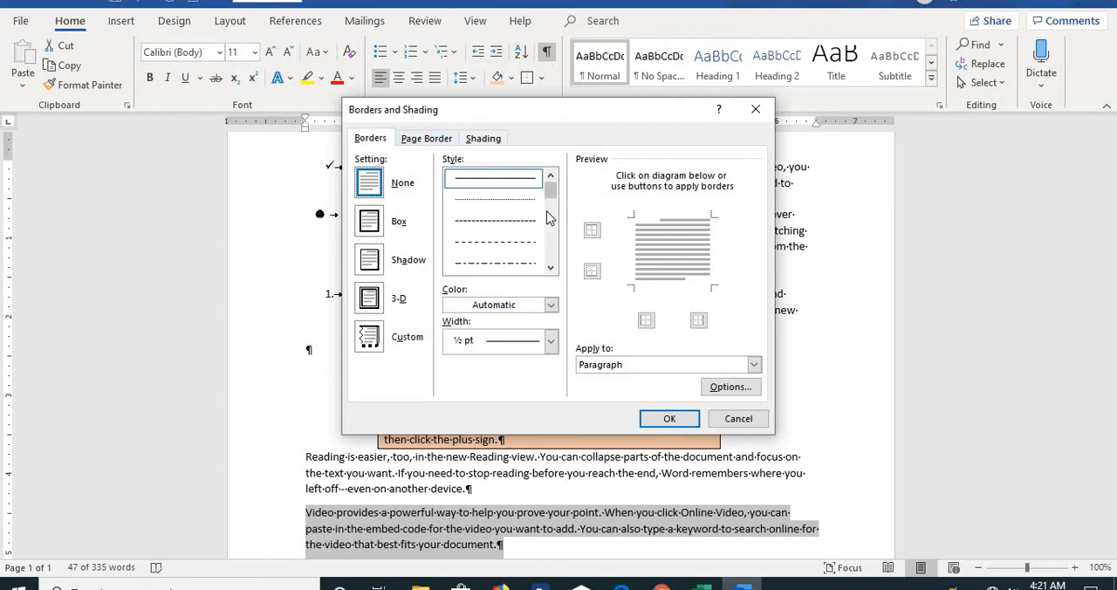
left_click(551, 268)
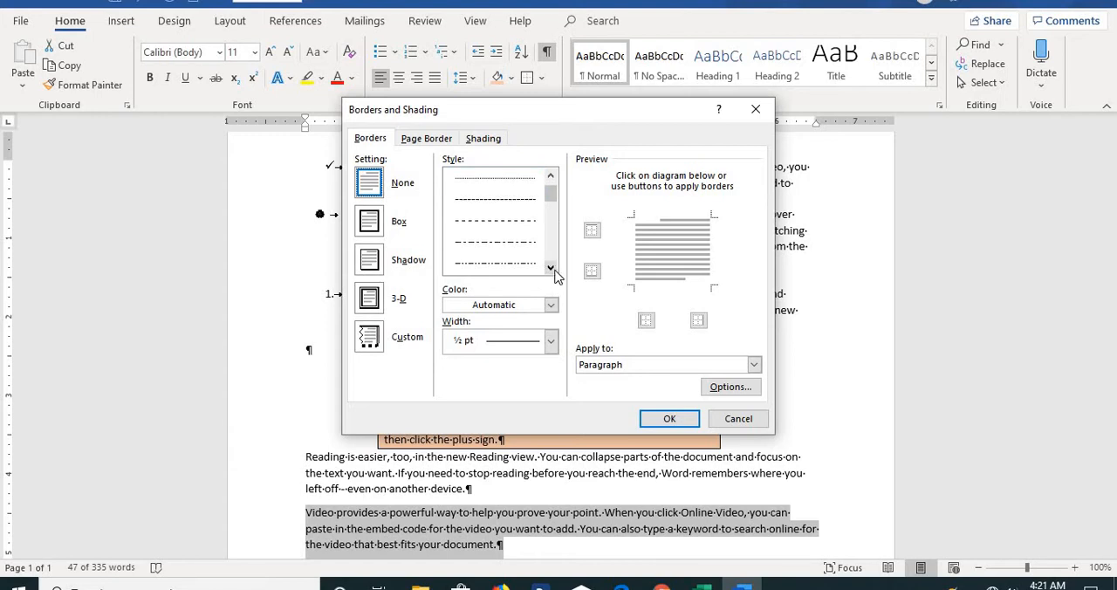
left_click(551, 268)
left_click(551, 268)
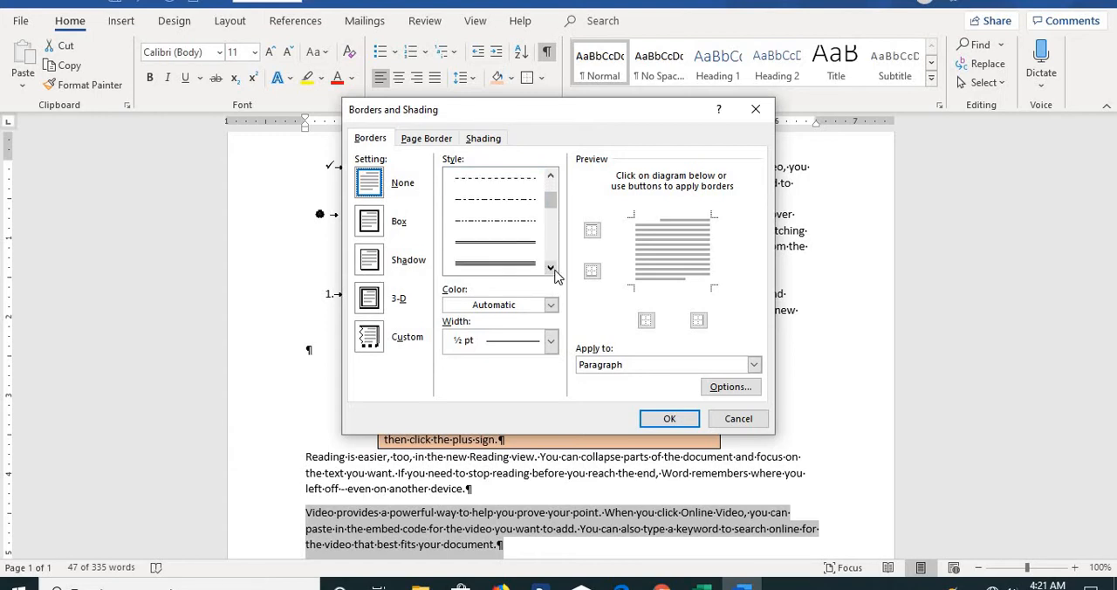
left_click(520, 226)
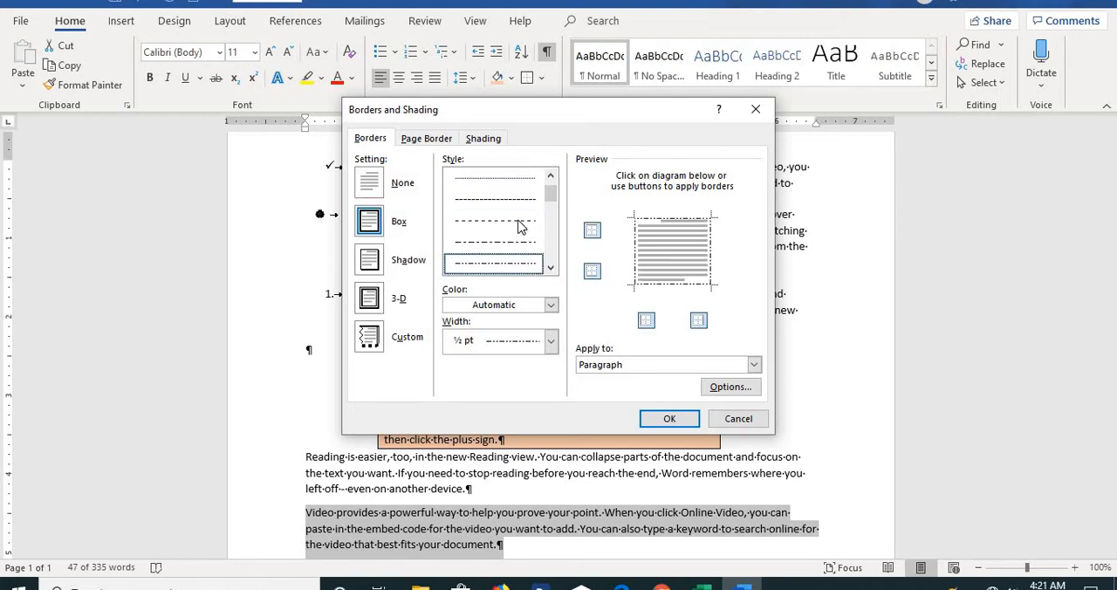
Set the paragraph border colour to dark green and its width to 3 pt.
left_click(551, 306)
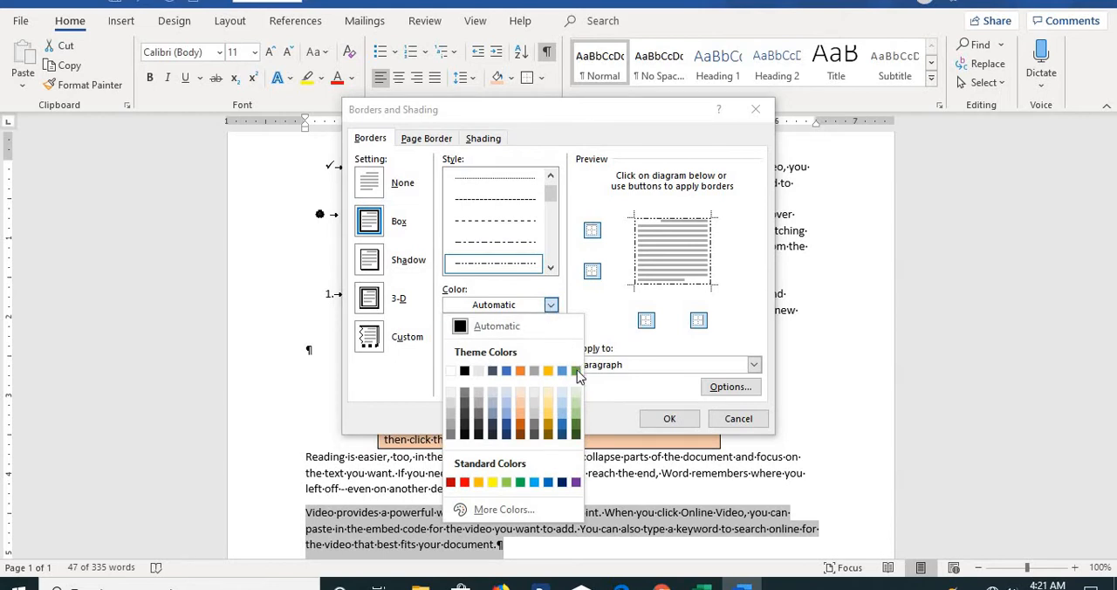
left_click(575, 434)
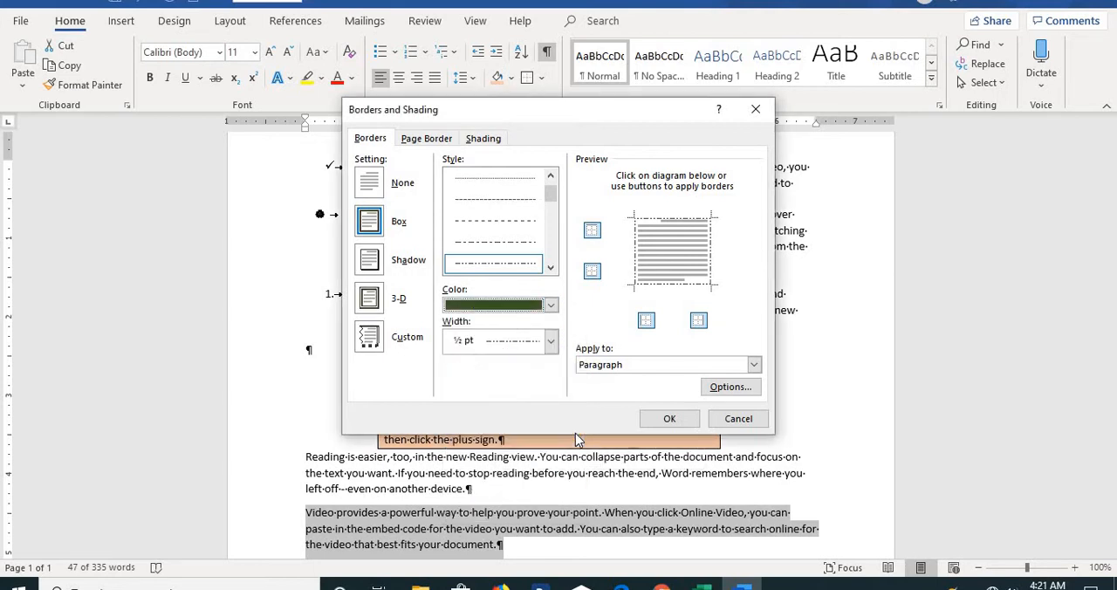
left_click(551, 342)
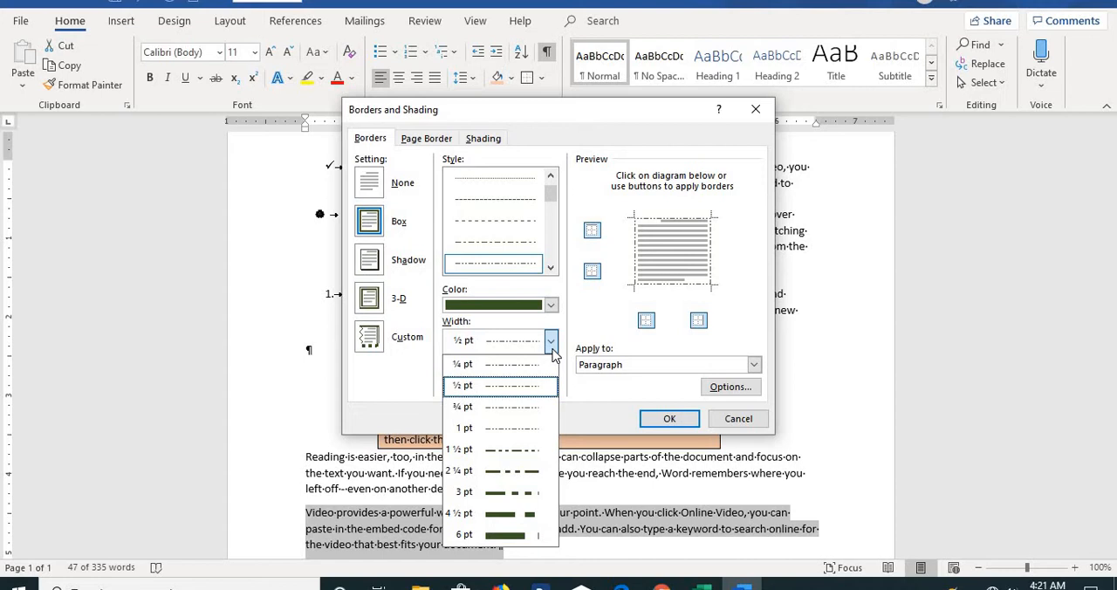
left_click(518, 493)
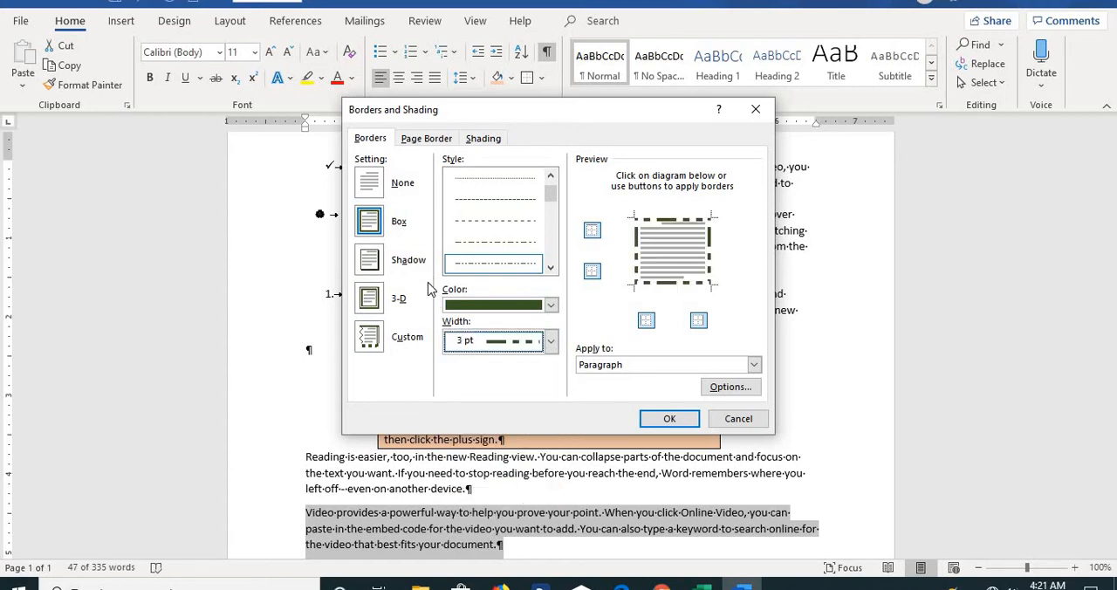
Choose the Shadow border setting, apply it to the paragraph, and confirm the dialog.
left_click(372, 262)
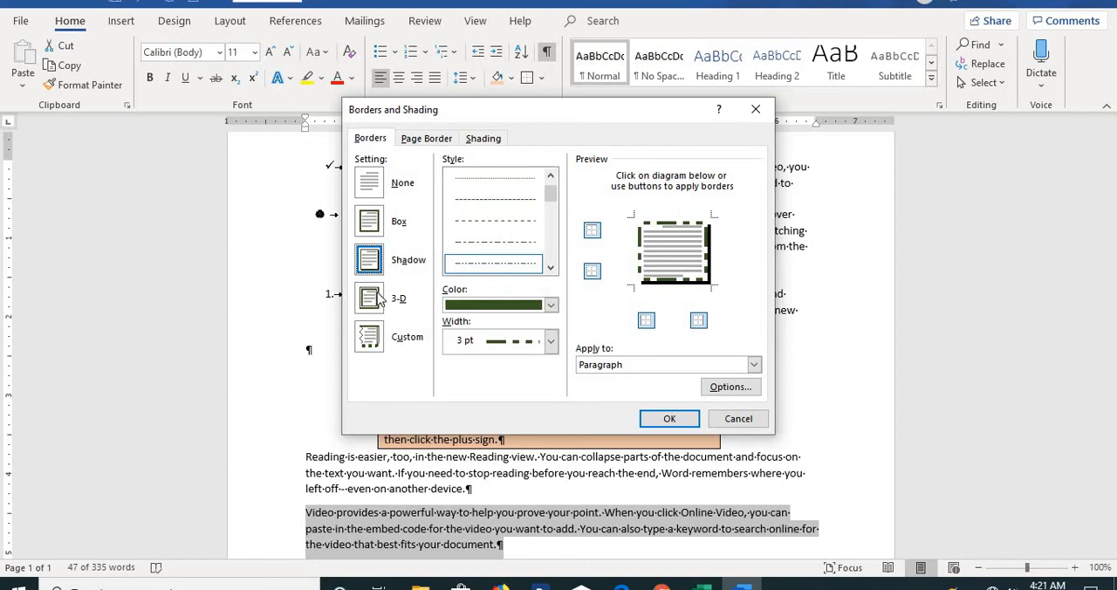
left_click(377, 298)
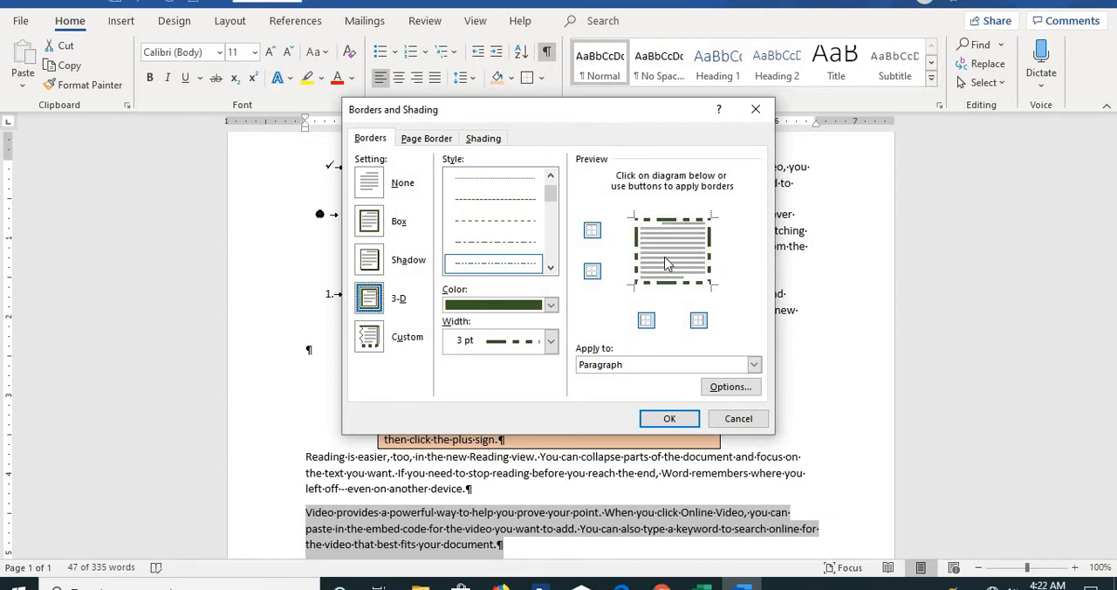
left_click(370, 262)
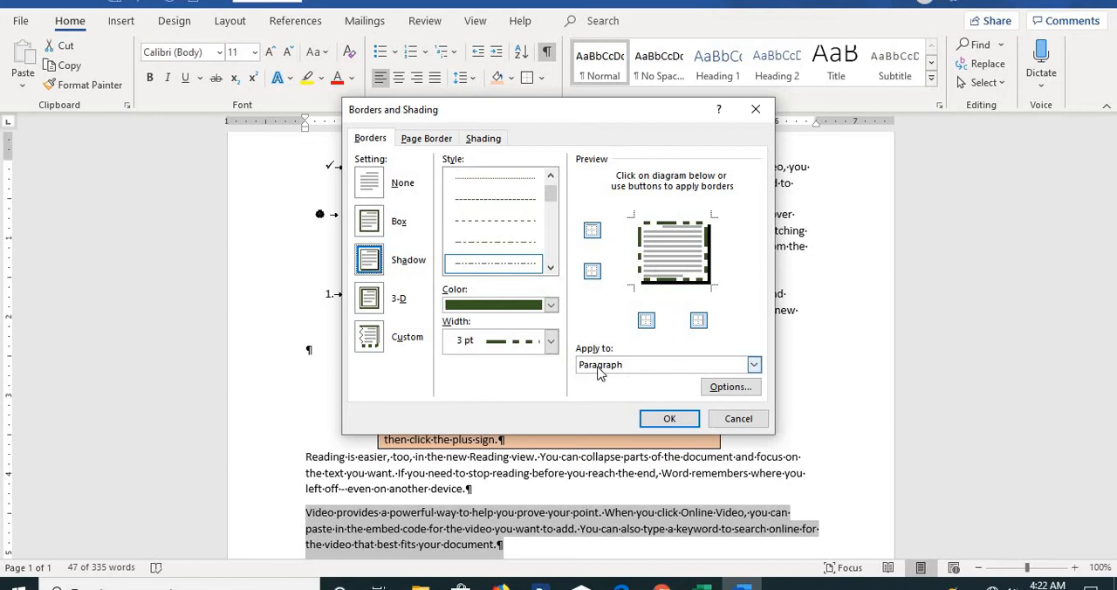
left_click(754, 365)
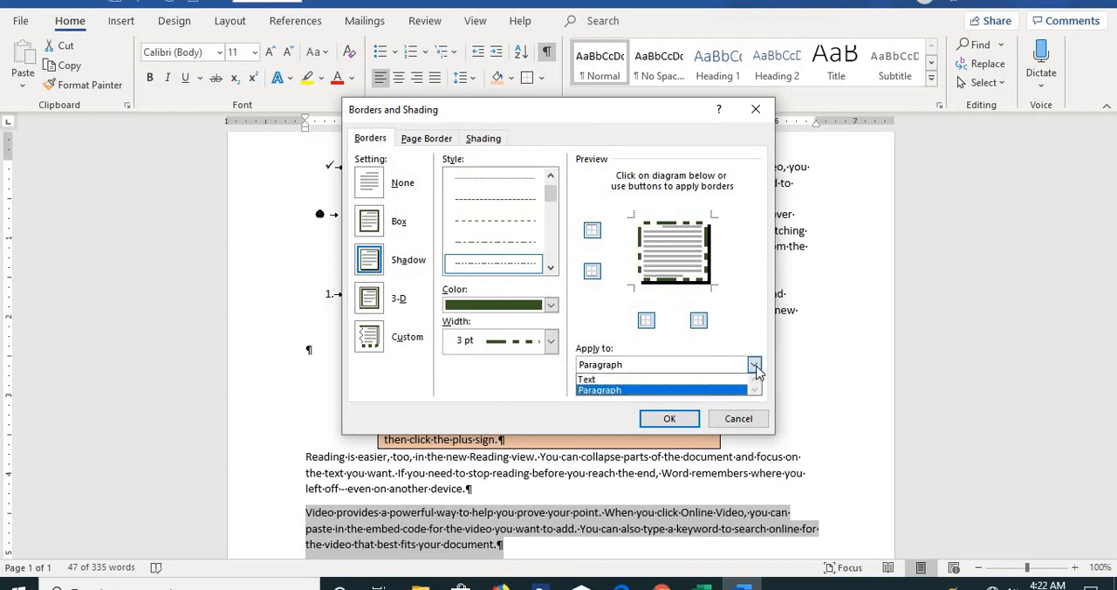
left_click(662, 392)
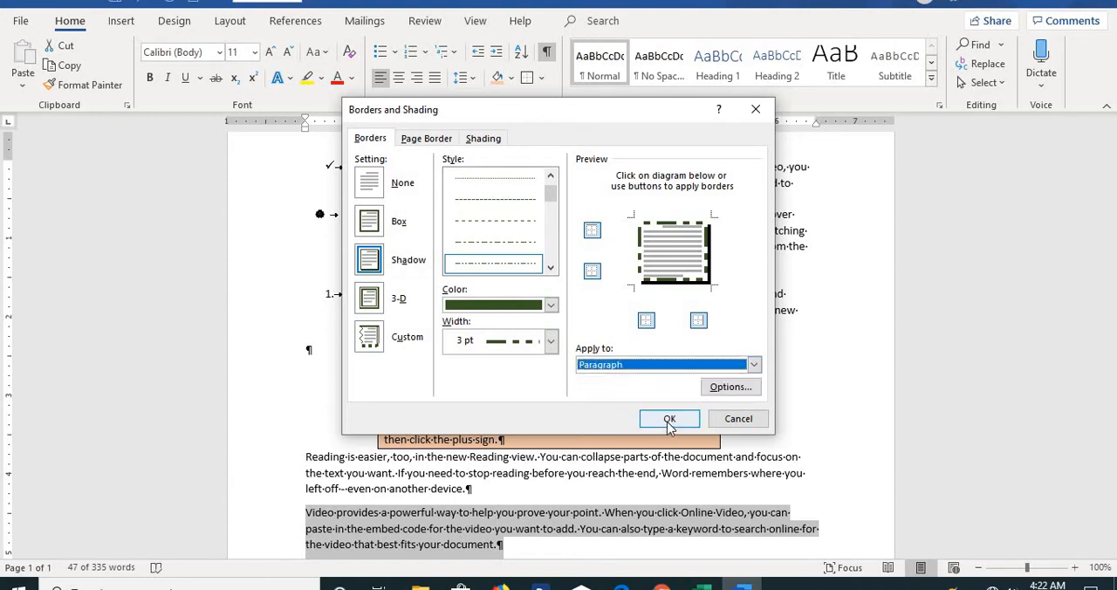
left_click(670, 420)
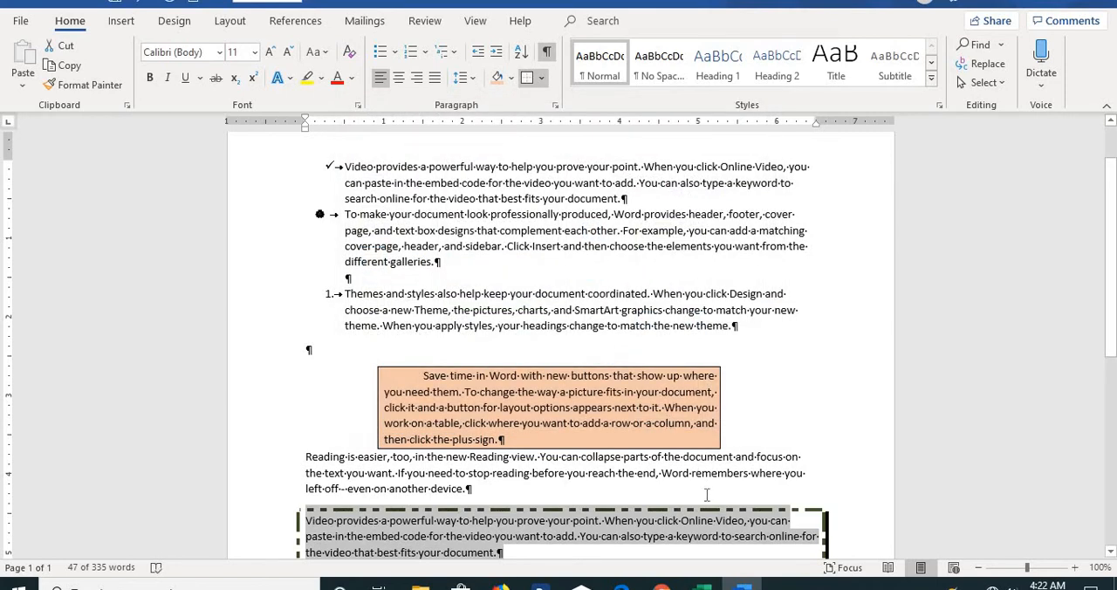
Deselect the text and open the Page Border settings of the Borders and Shading dialog.
left_click(1110, 553)
left_click(1110, 552)
left_click(1110, 552)
left_click(1110, 552)
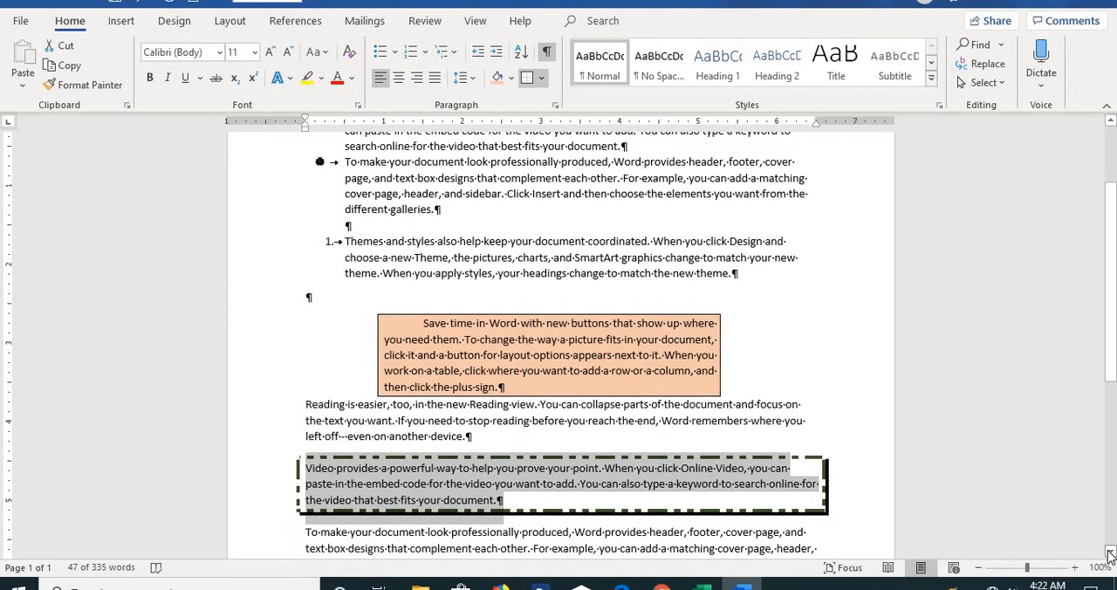
left_click(817, 534)
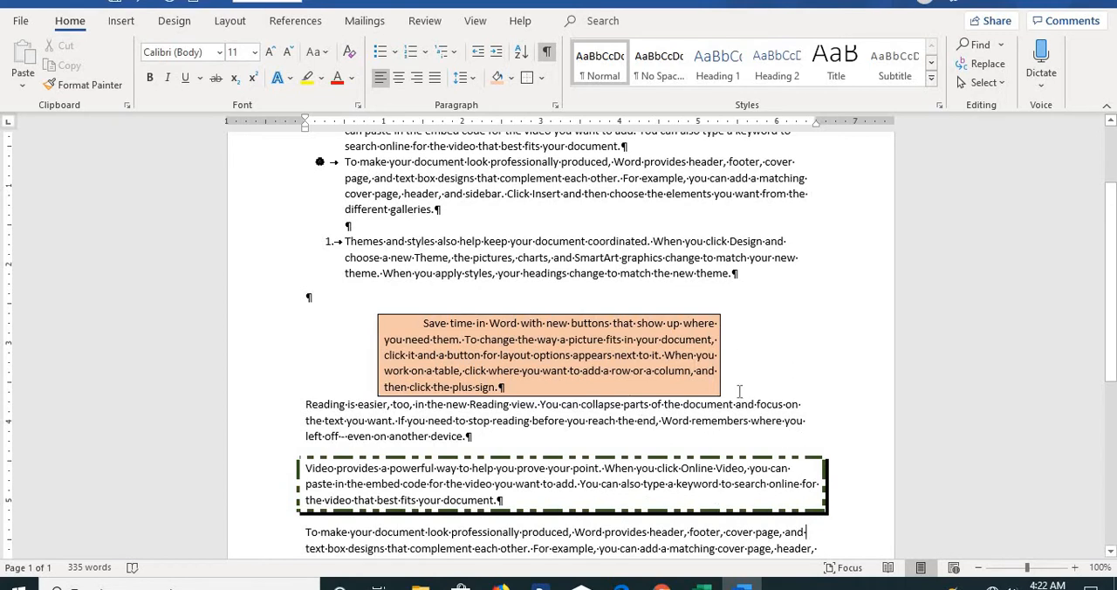
left_click(541, 79)
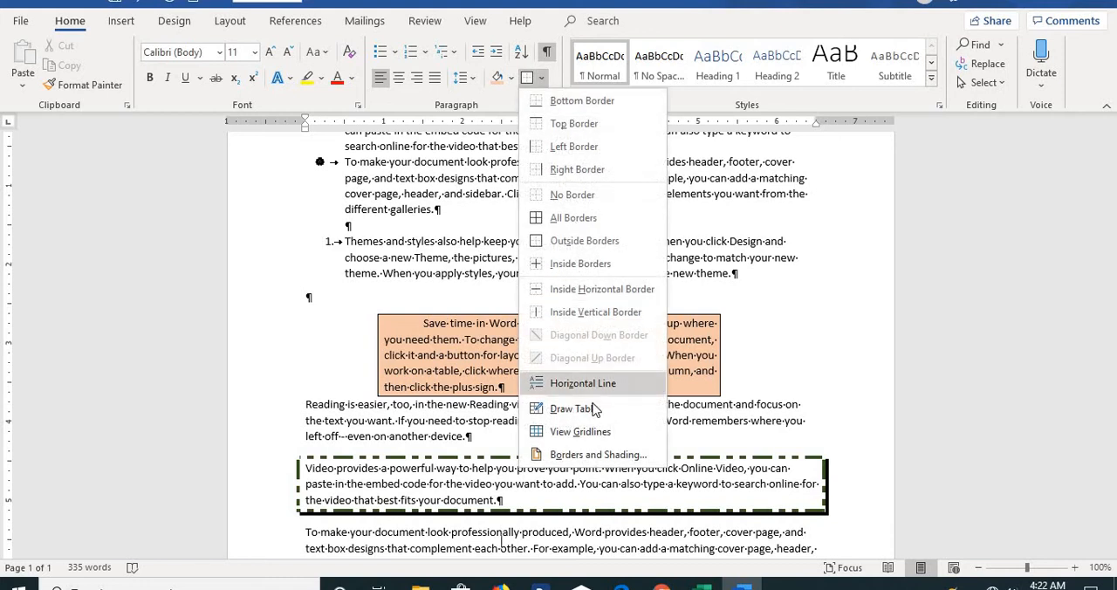
left_click(612, 455)
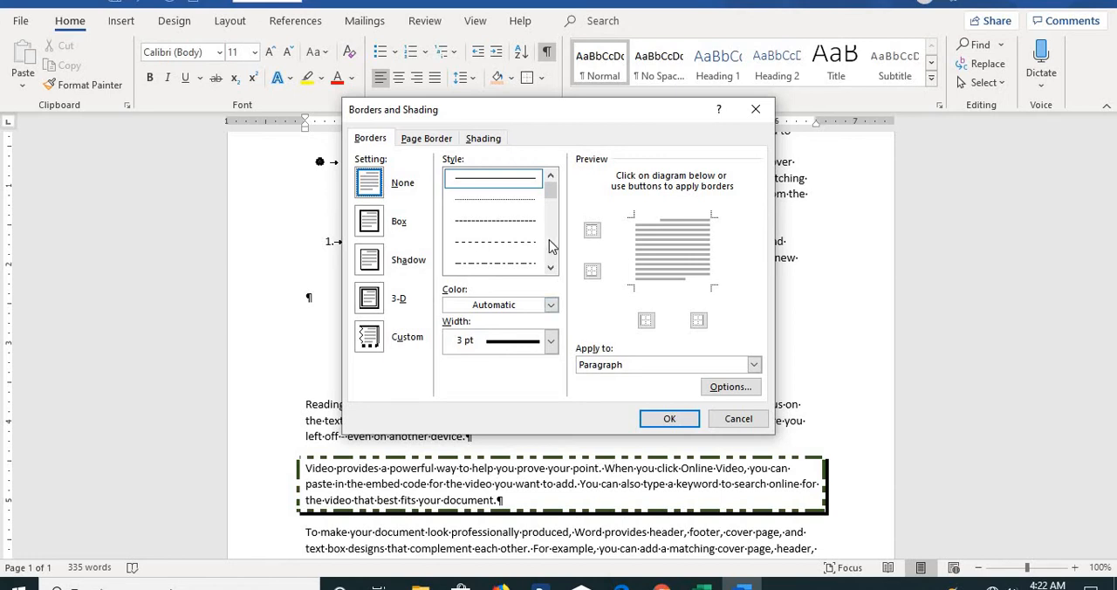
left_click(427, 140)
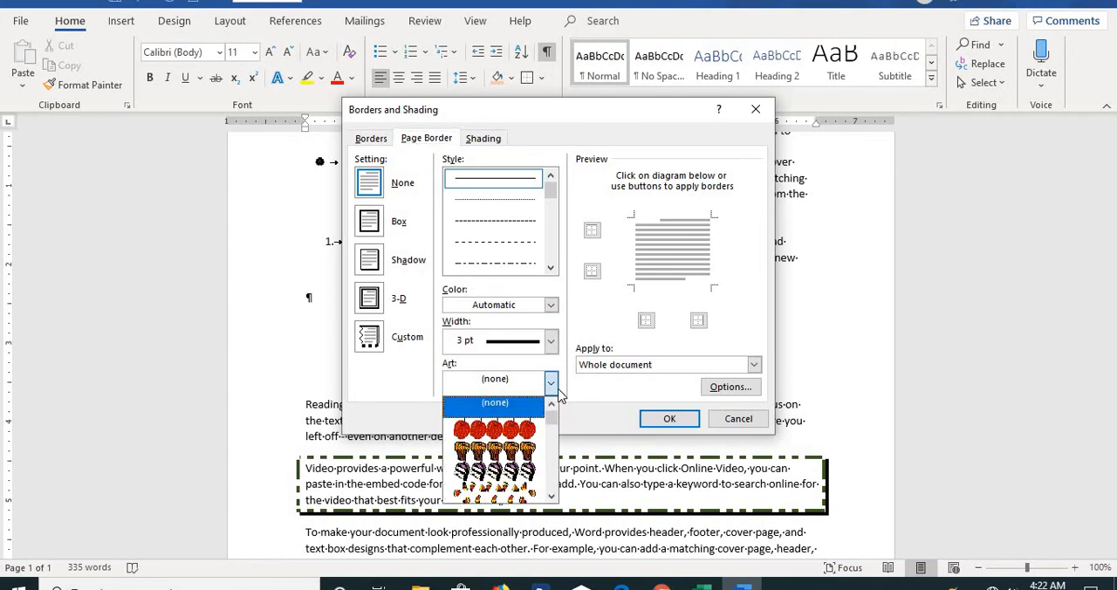
Pick a solid single-line style for the page border instead of a picture art border.
left_click(533, 476)
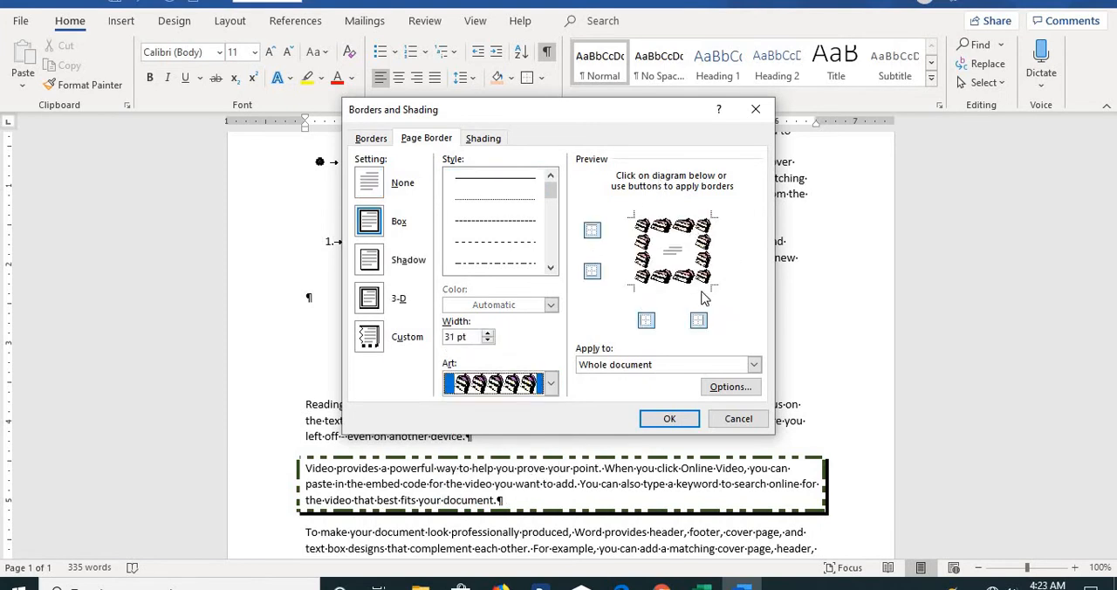
left_click(521, 268)
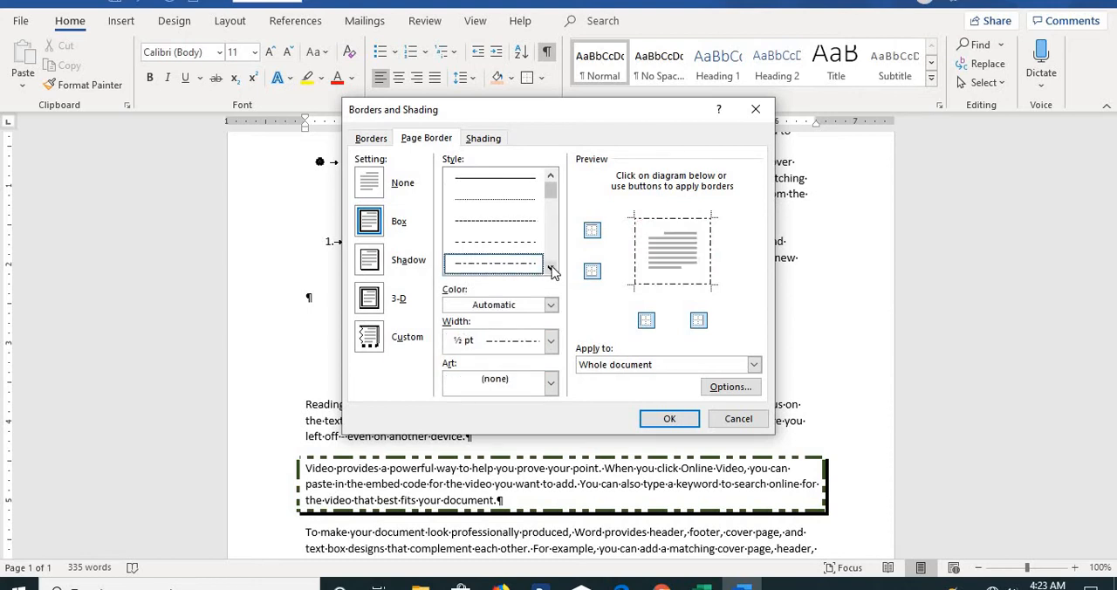
left_click(551, 268)
left_click(550, 268)
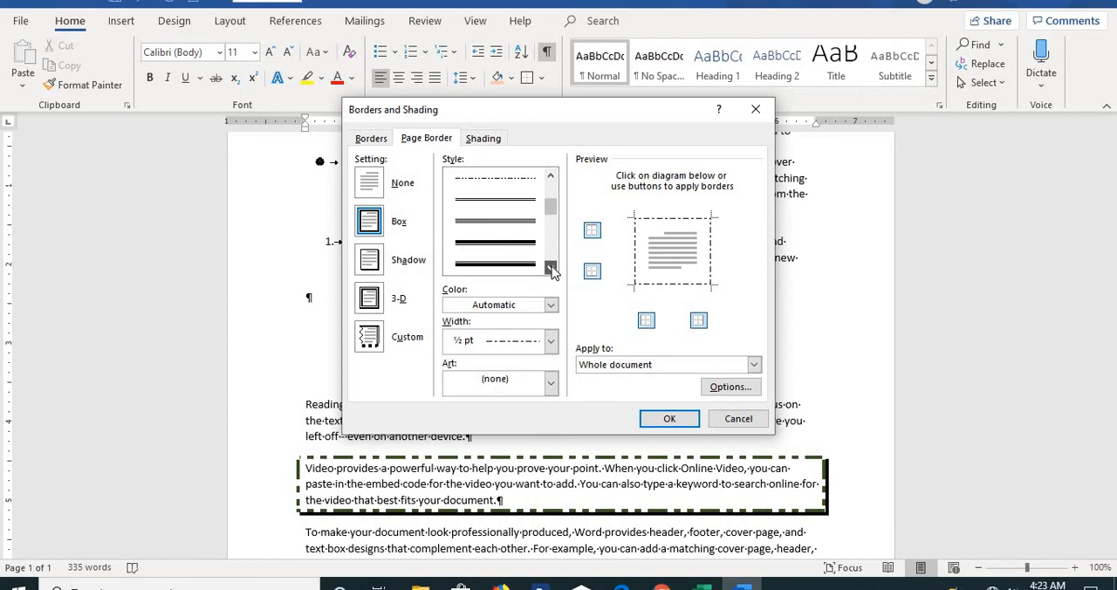
left_click(502, 204)
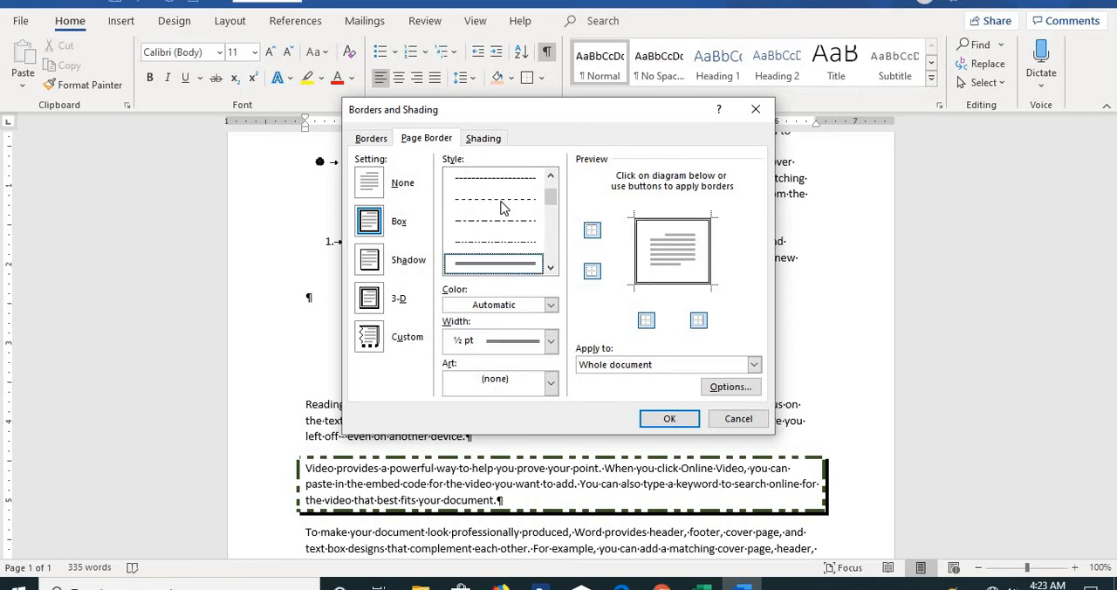
Set the page border width to 3 pt and its colour to red.
left_click(552, 341)
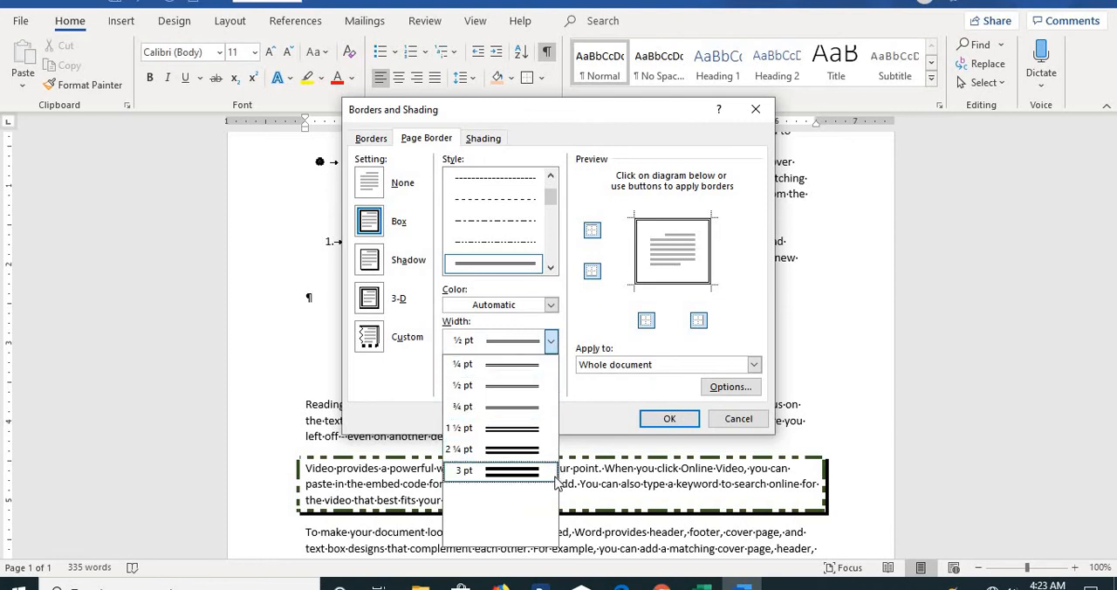
left_click(535, 474)
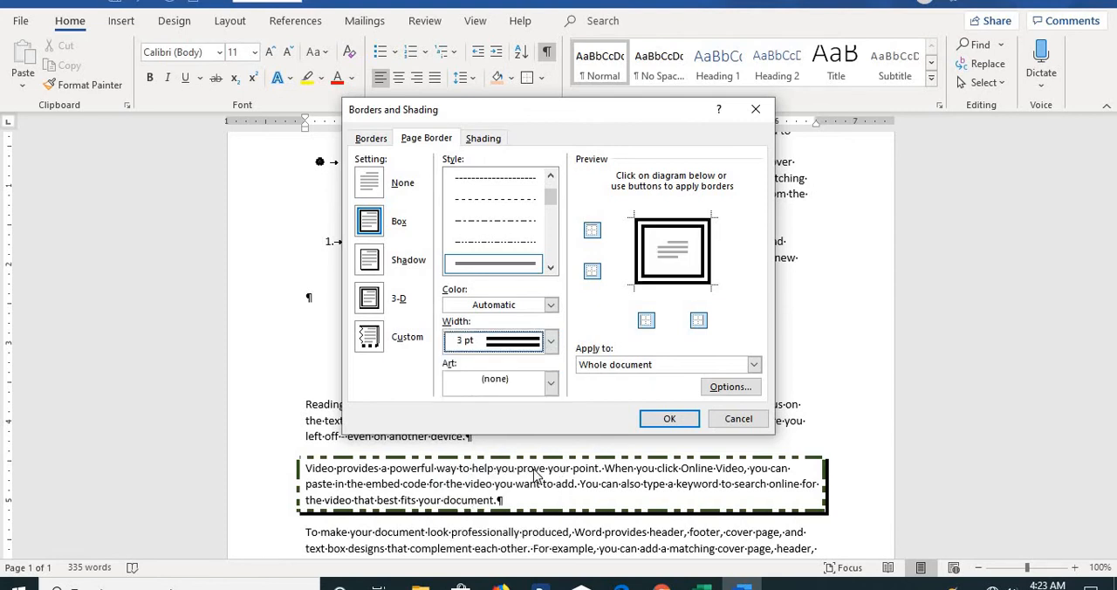
left_click(497, 308)
left_click(497, 312)
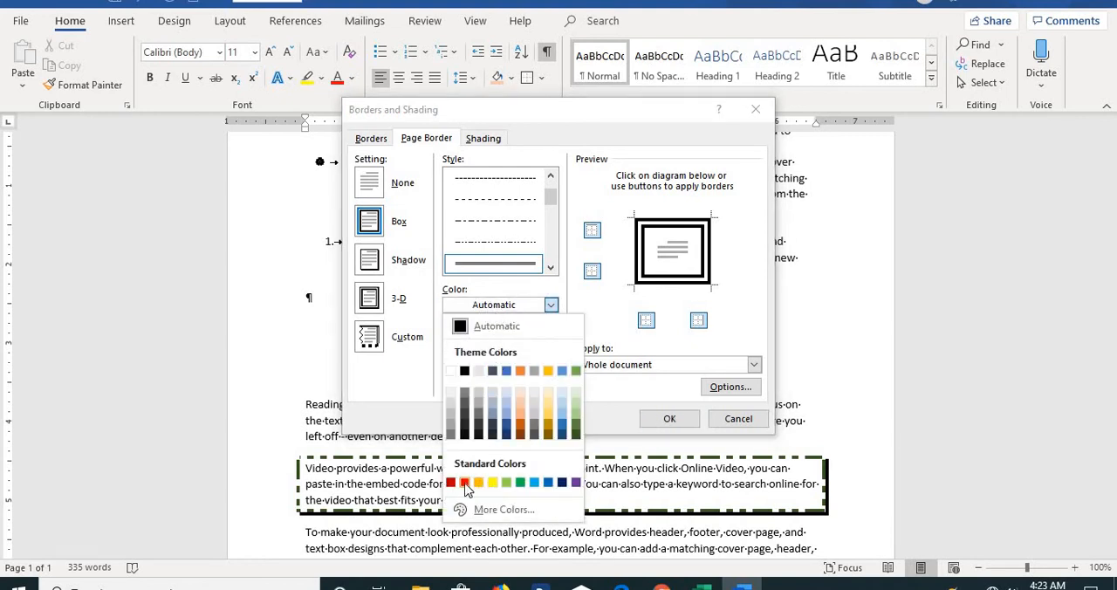
left_click(464, 485)
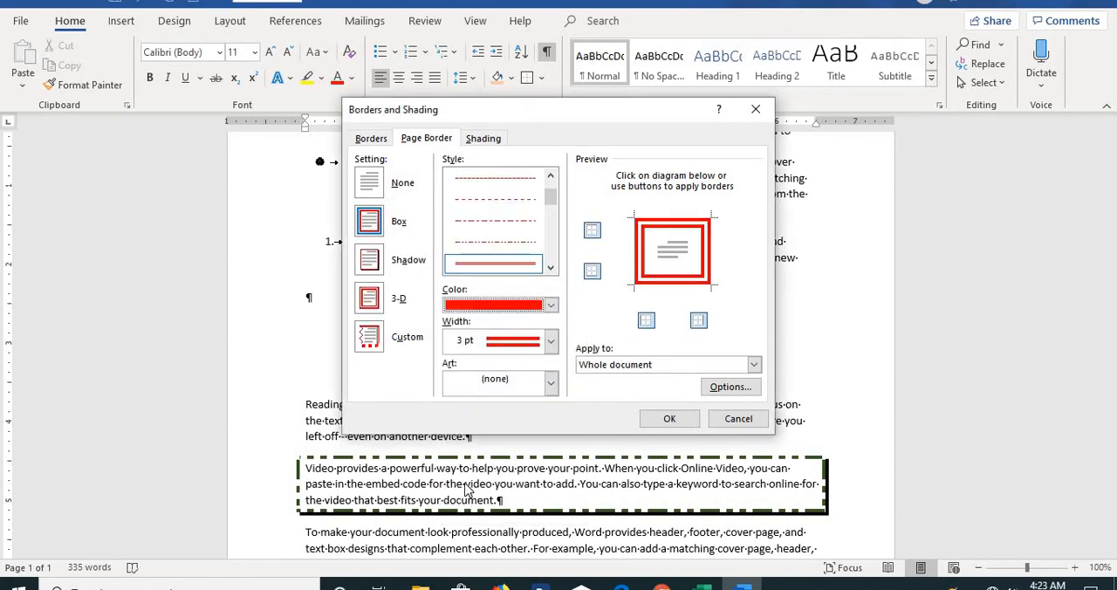
Choose the Custom setting, apply the page border to the whole document, and confirm the dialog.
left_click(370, 345)
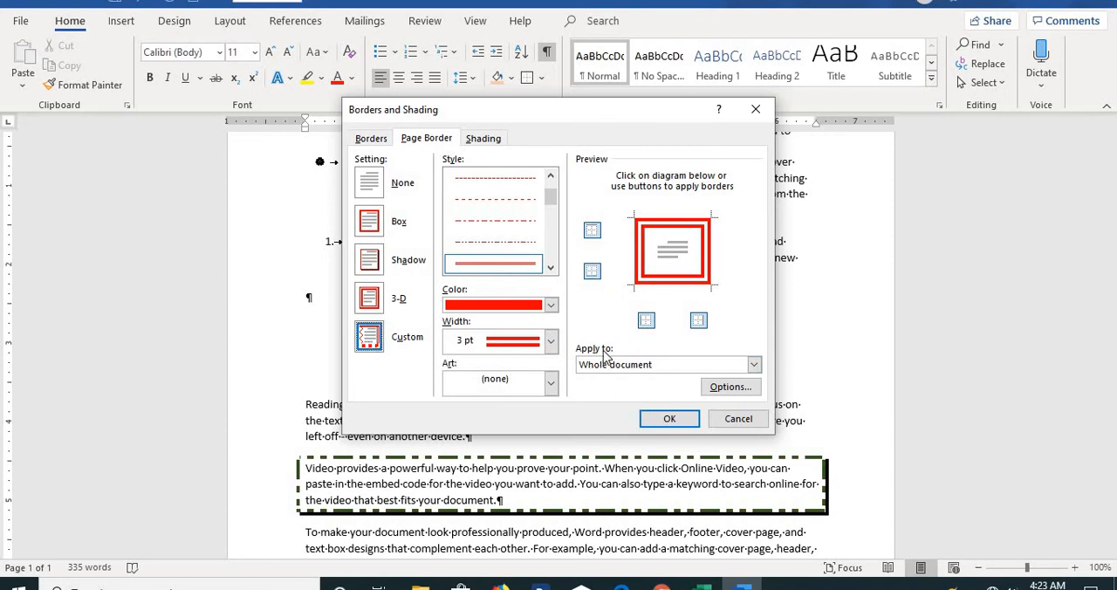
left_click(754, 366)
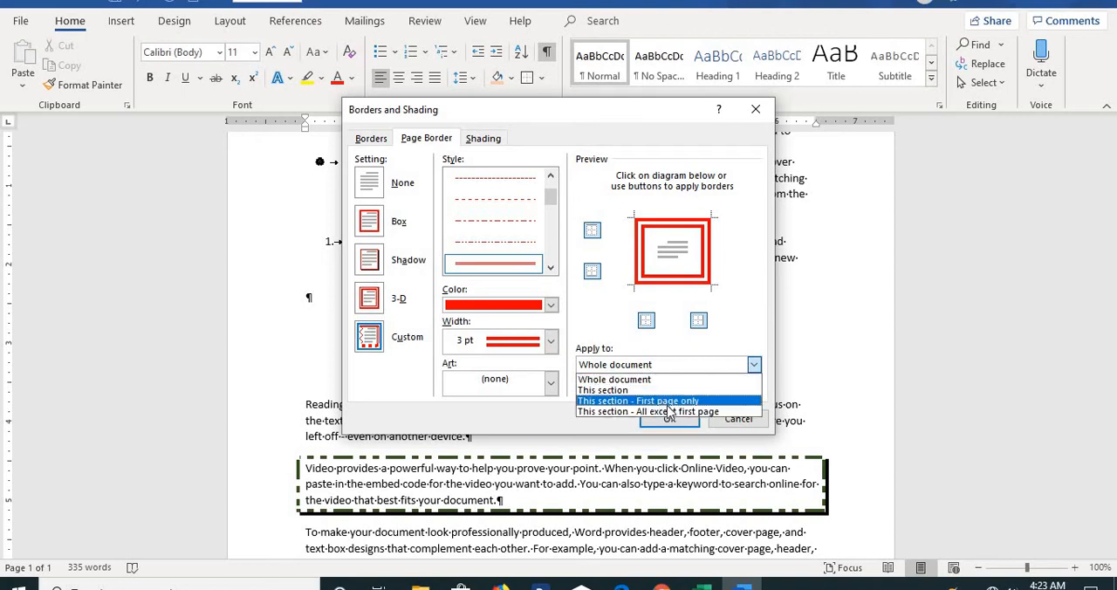
left_click(625, 381)
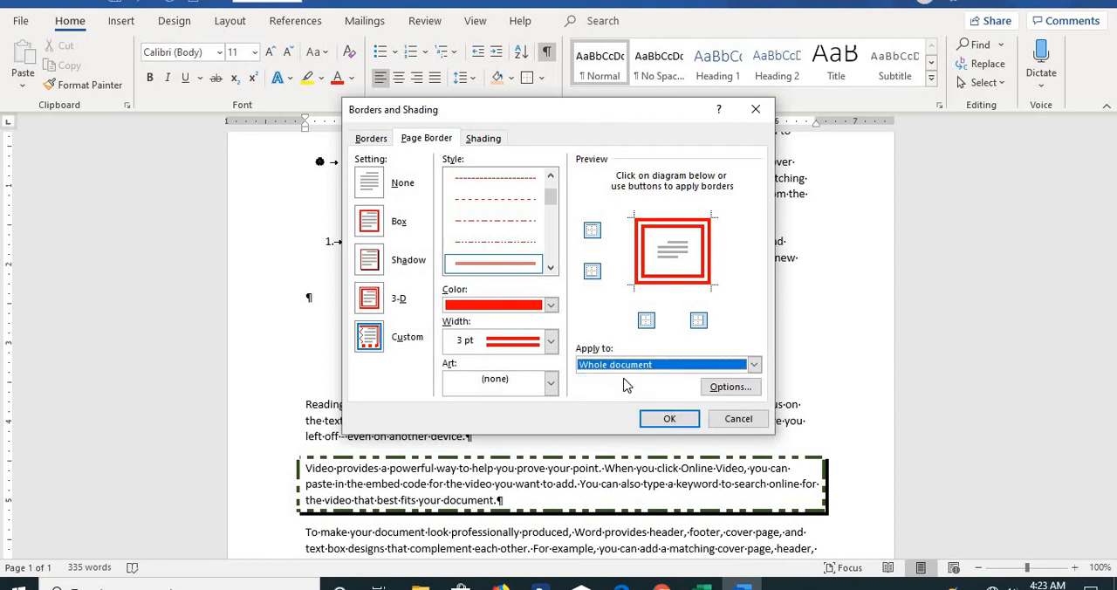
left_click(668, 420)
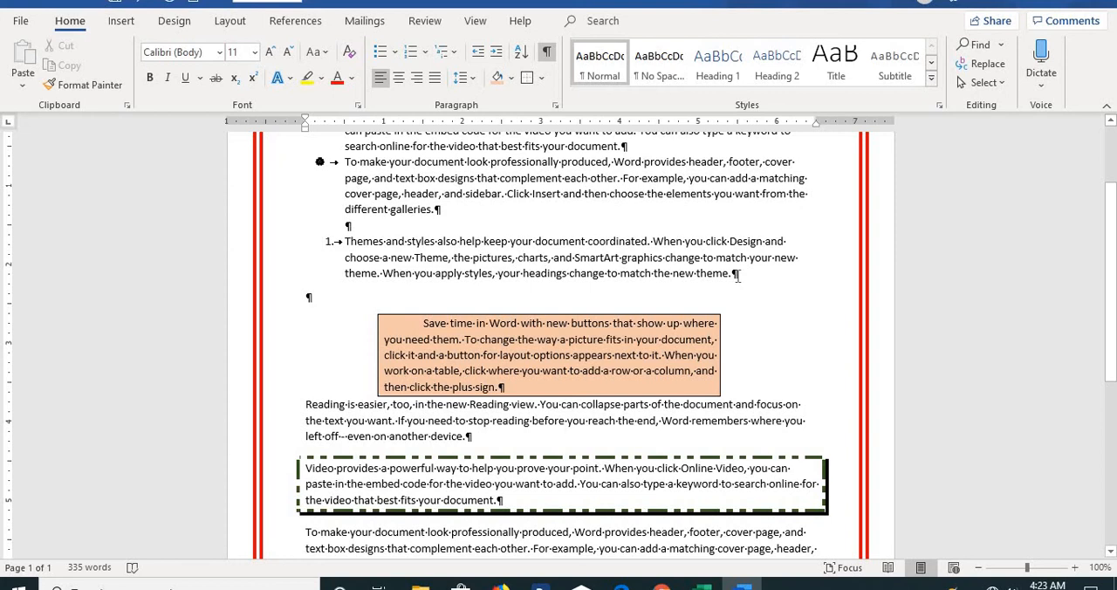
Select the numbered 'Themes and styles' paragraph and give it a 1 pt gold dashed Box border.
left_click_drag(737, 274, 315, 245)
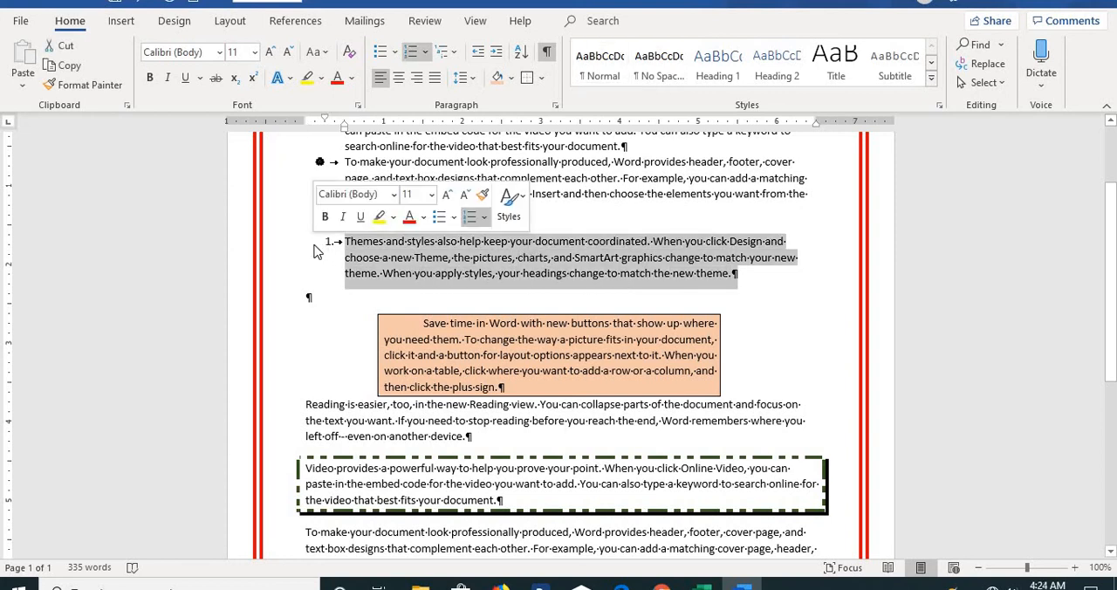
left_click(538, 80)
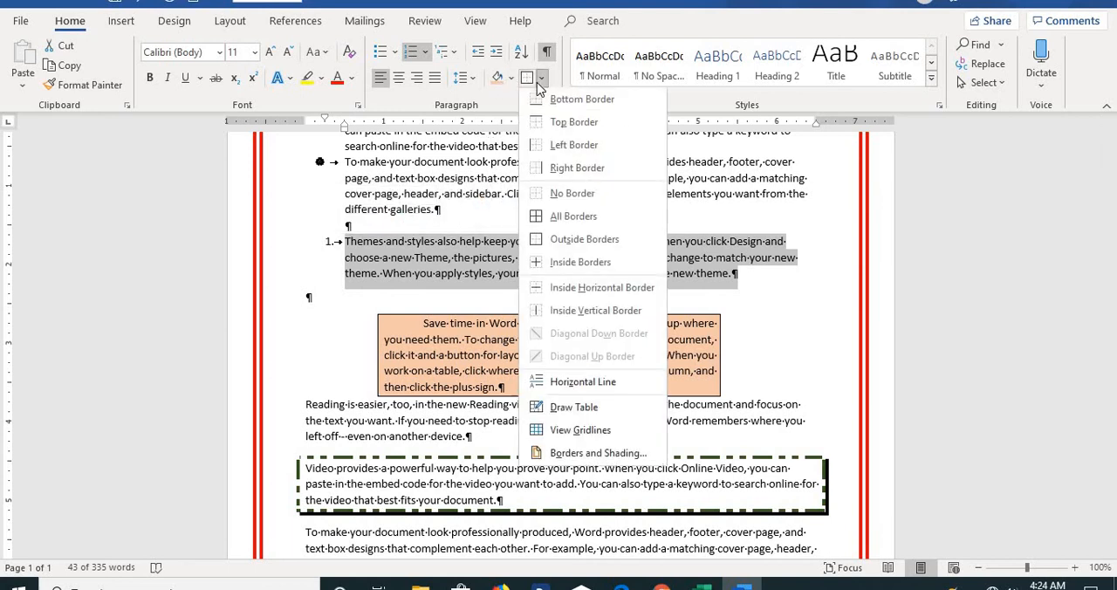
left_click(589, 454)
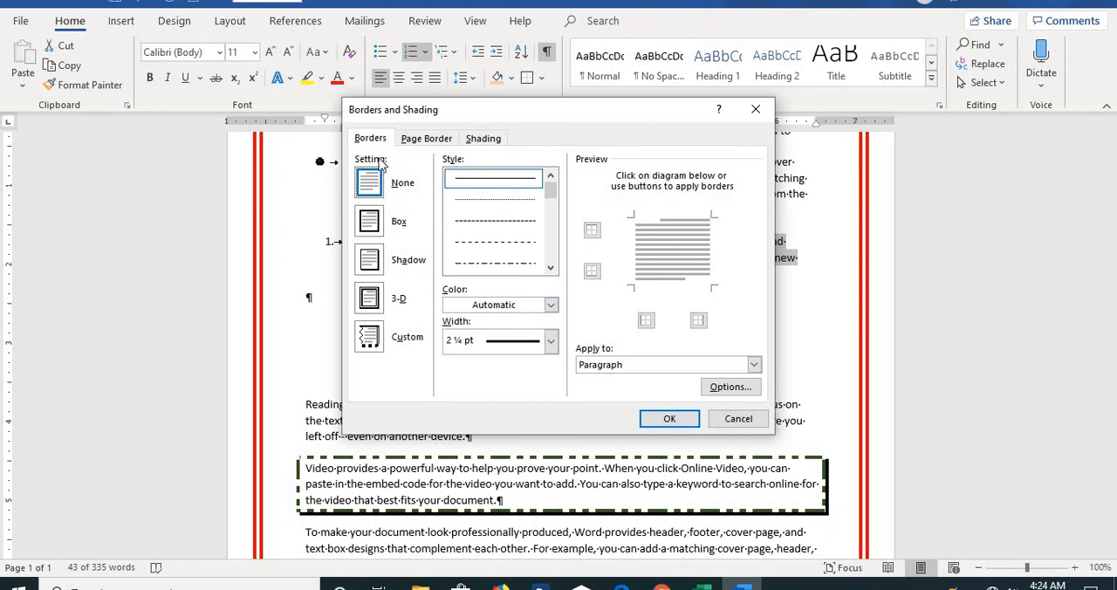
left_click(372, 229)
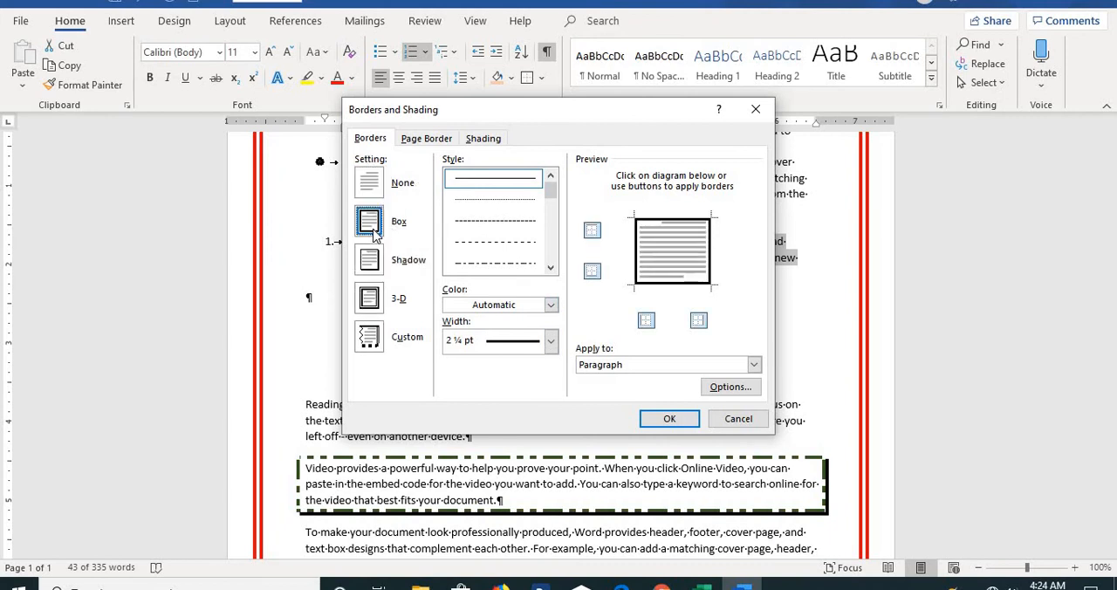
left_click(514, 221)
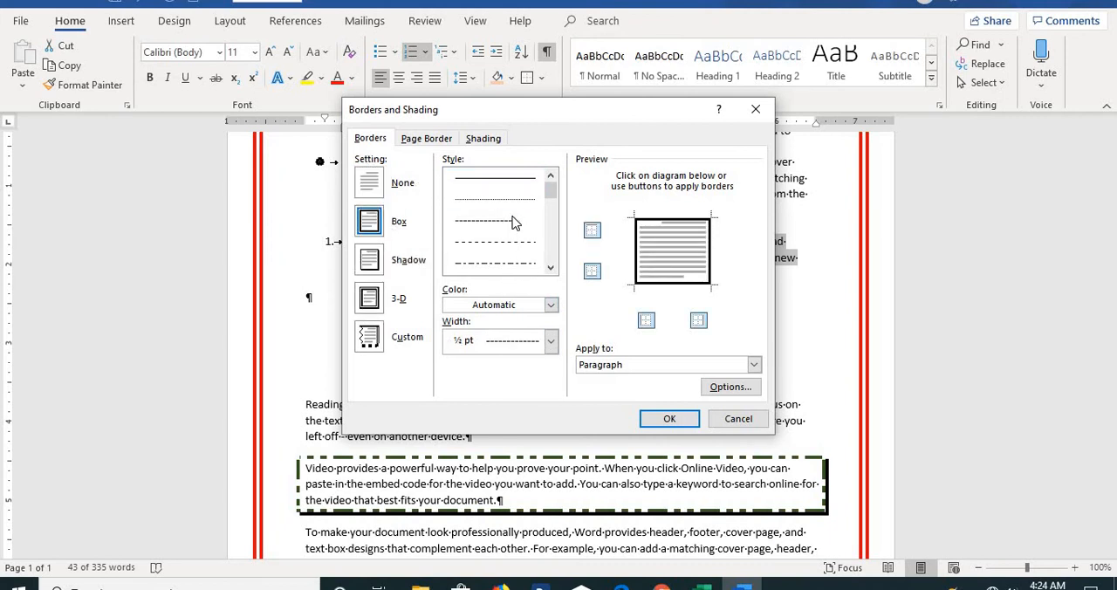
left_click(551, 311)
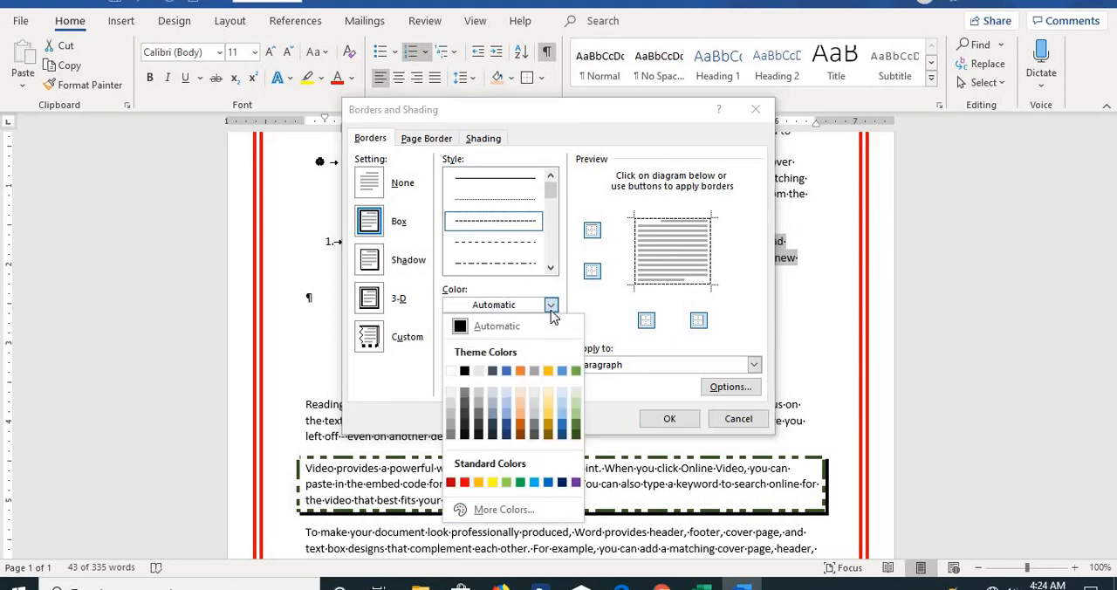
left_click(548, 372)
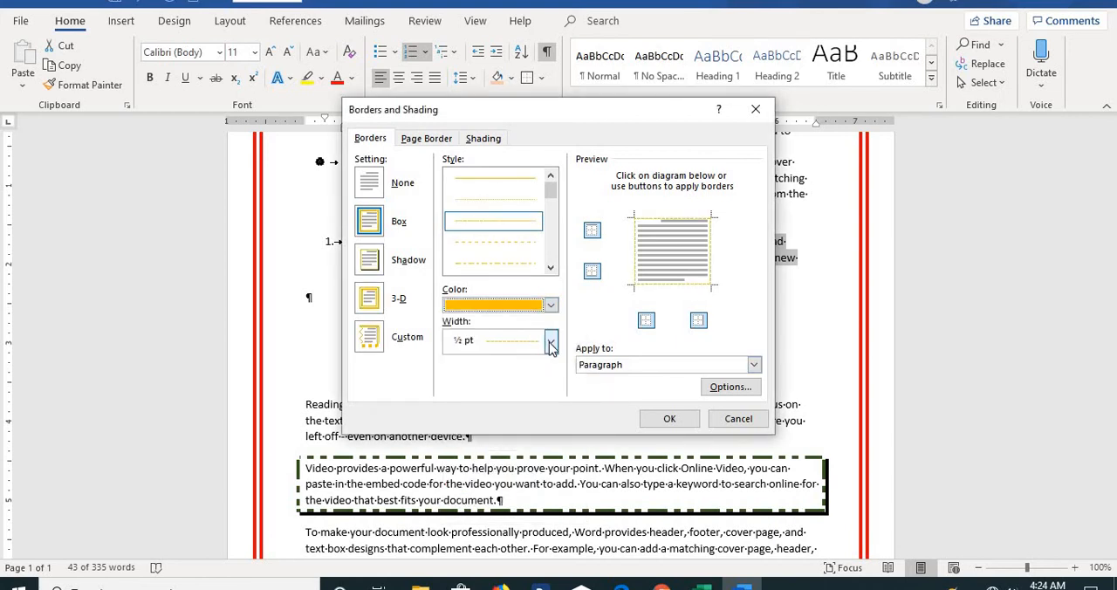
left_click(548, 343)
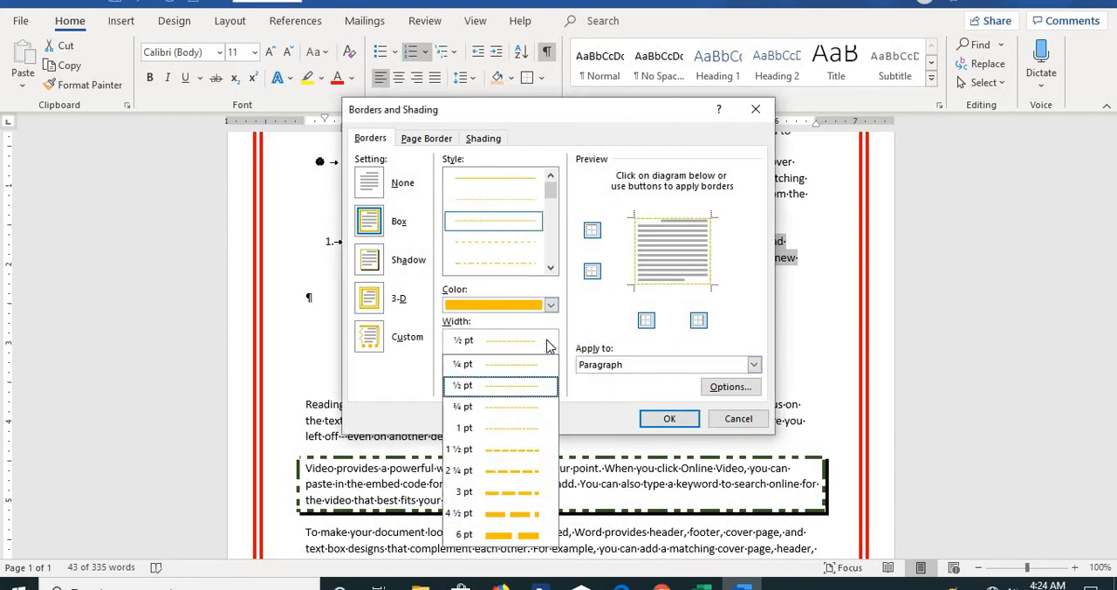
left_click(527, 428)
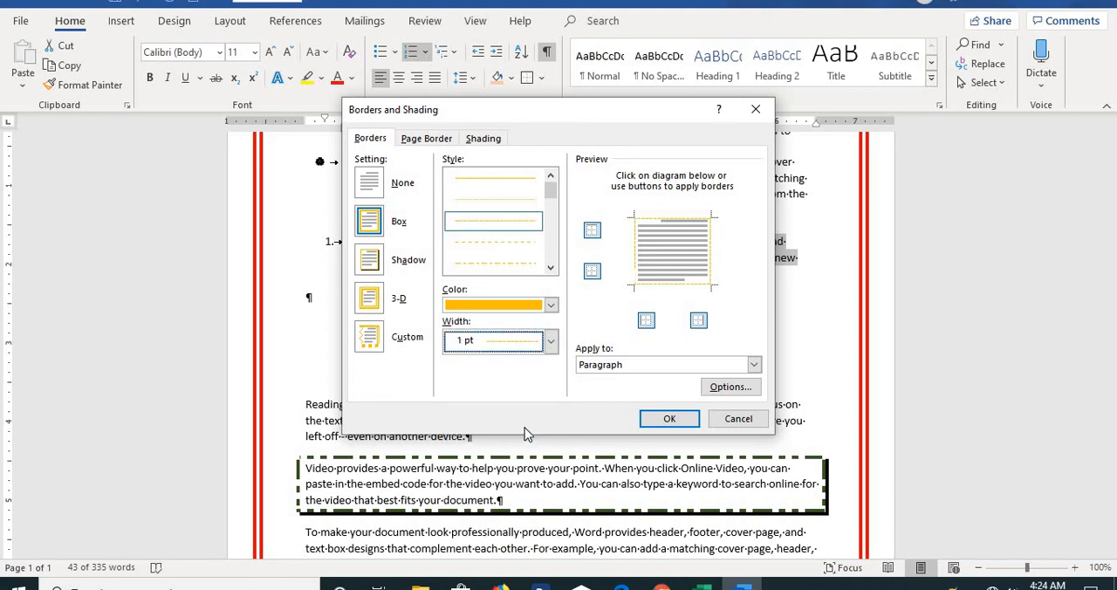
Set the paragraph's shading fill to a pale blue colour.
left_click(482, 141)
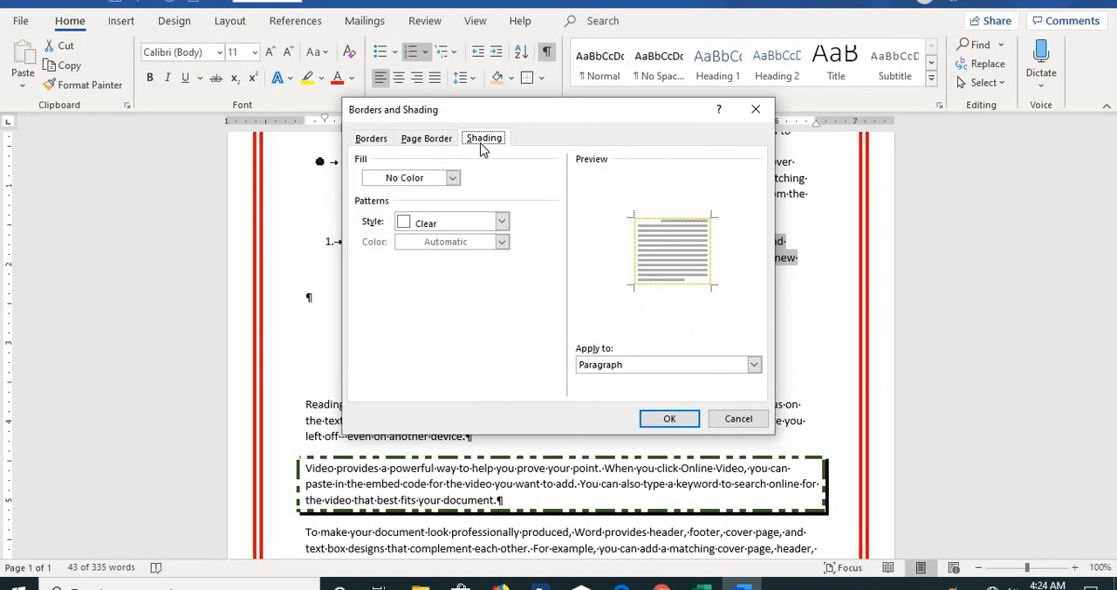
left_click(453, 178)
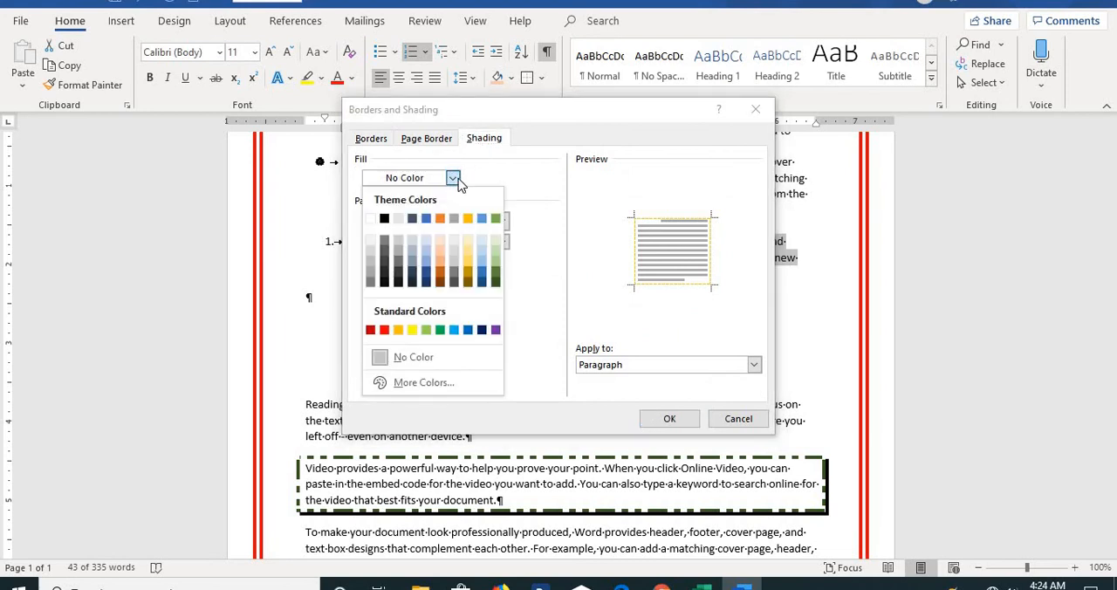
left_click(428, 247)
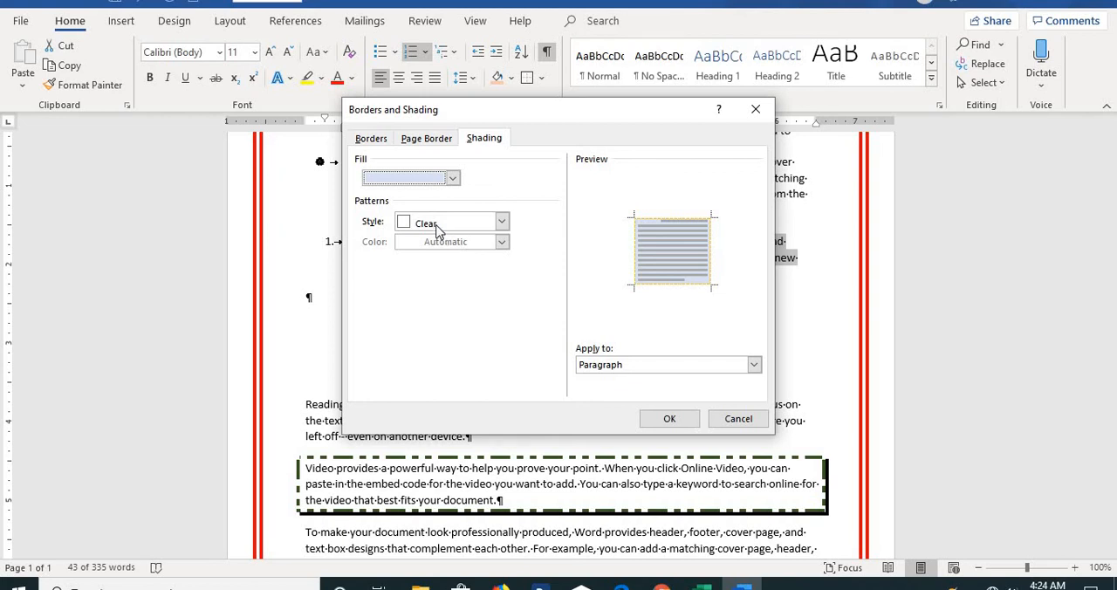
Add a 12.5% shading pattern in dark red, confirm the dialog, and deselect the text.
left_click(501, 225)
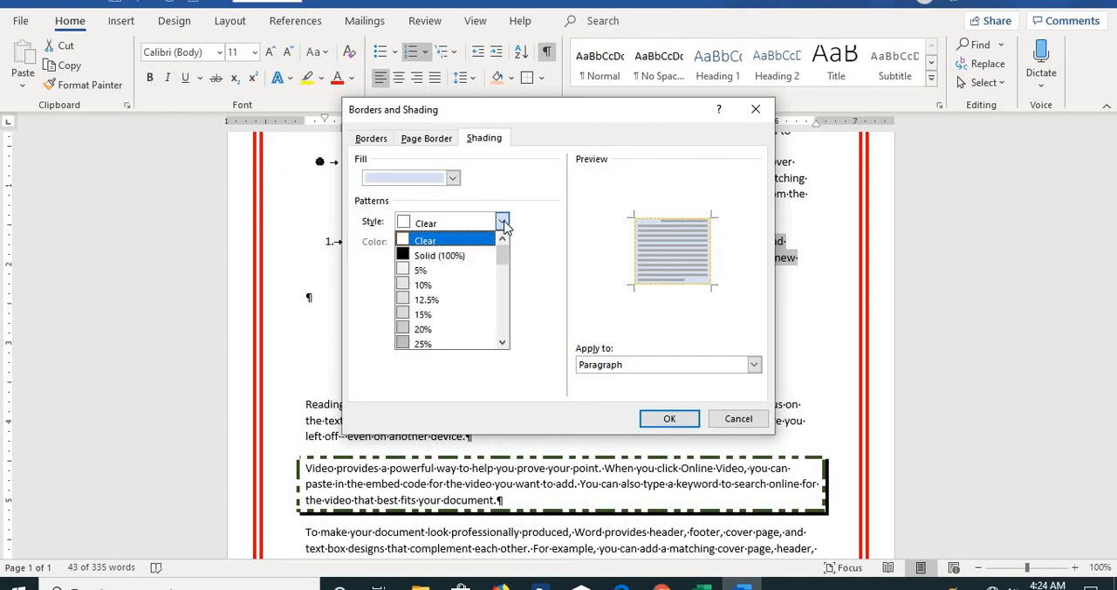
left_click(420, 301)
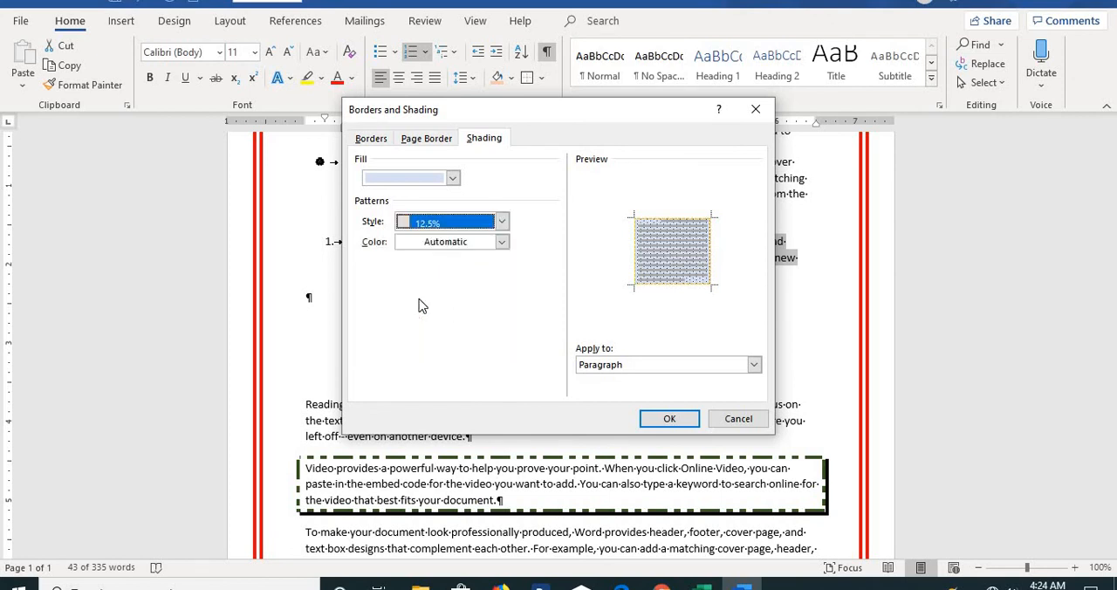
left_click(503, 243)
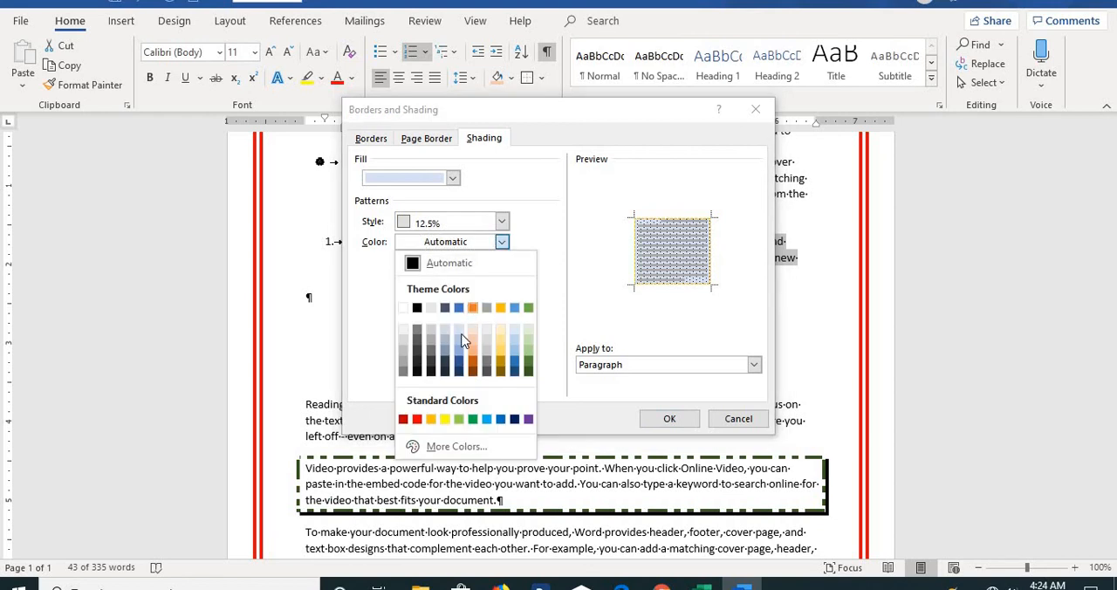
left_click(403, 420)
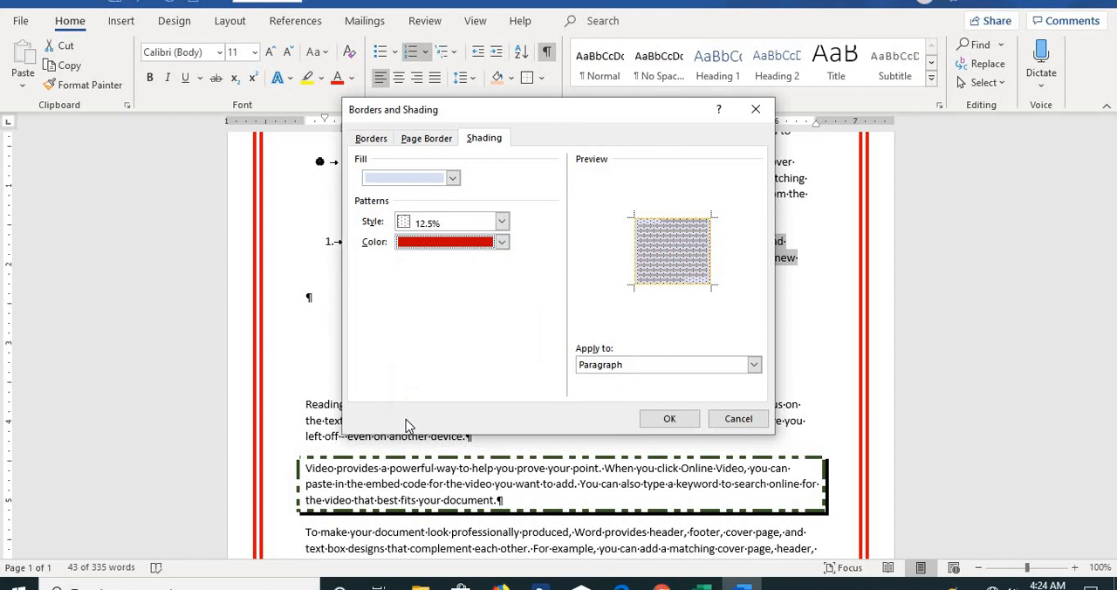
left_click(666, 419)
left_click(666, 419)
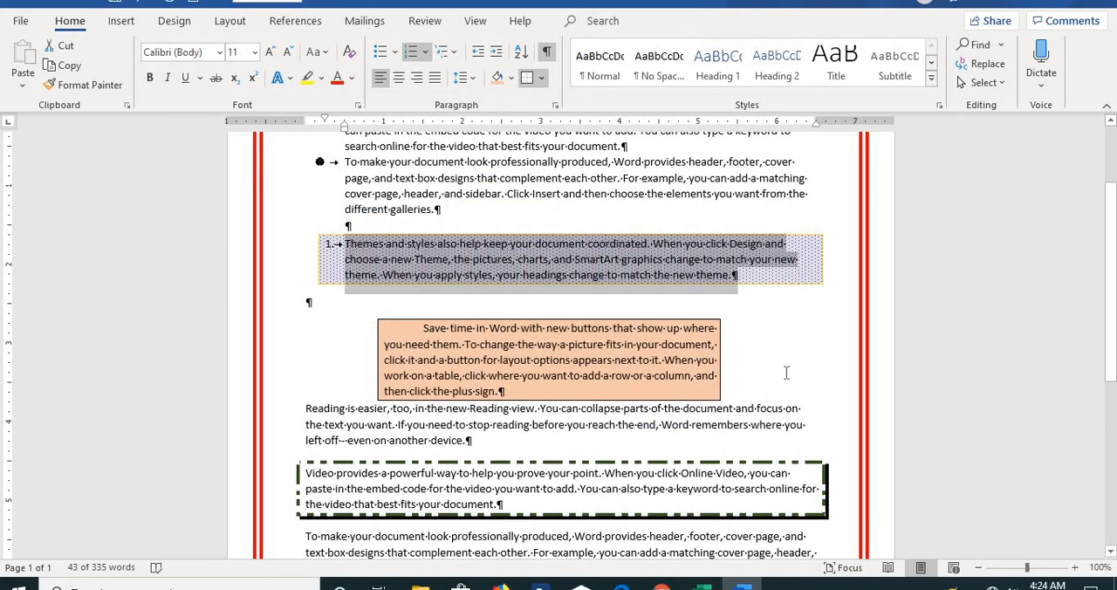
left_click(795, 312)
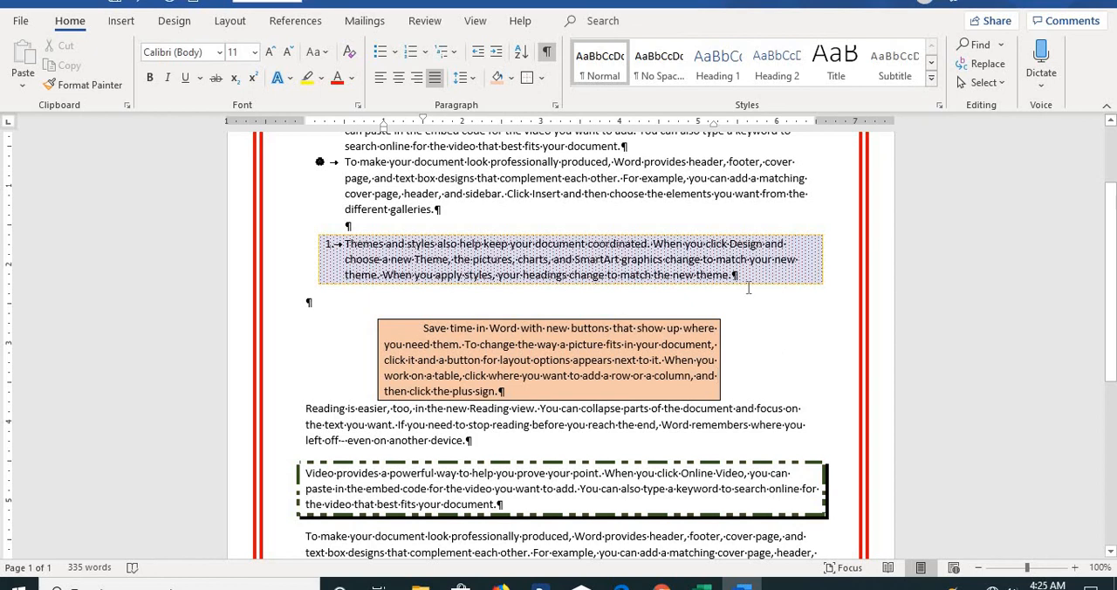